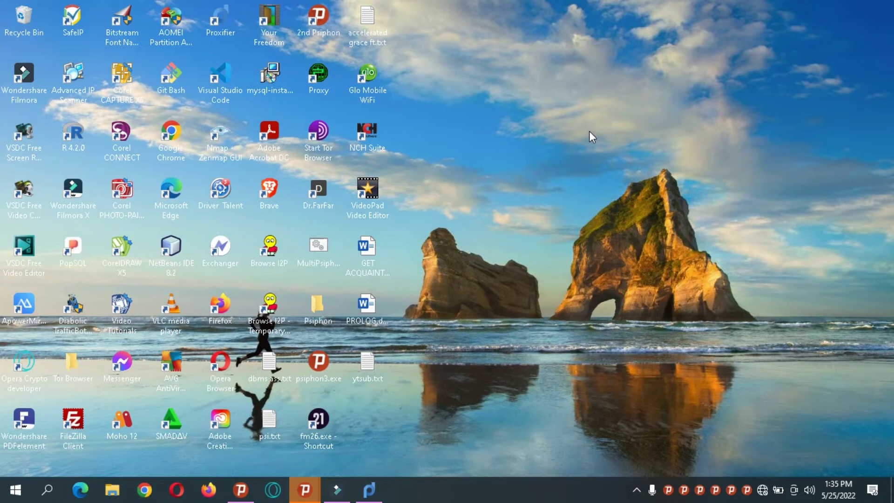
# Step: Maximize the Proxifier window and replace the Smile profile with a new default profile
pyautogui.click(371, 494)
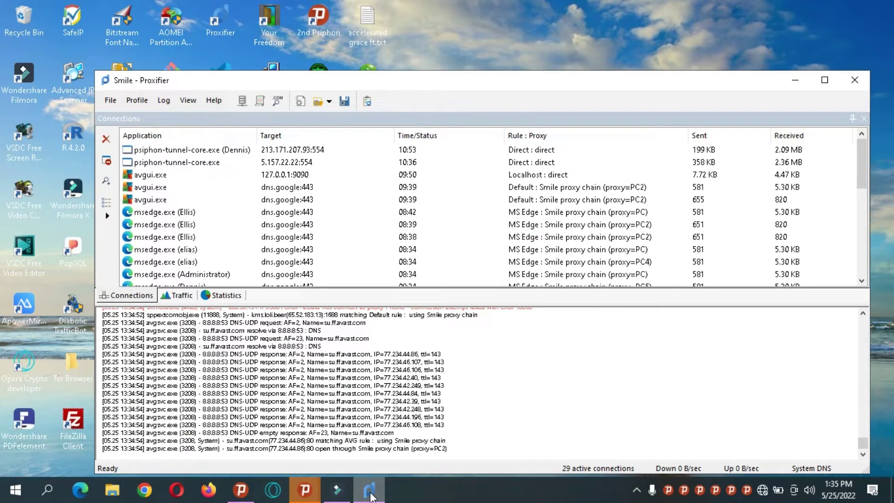
pyautogui.doubleClick(366, 87)
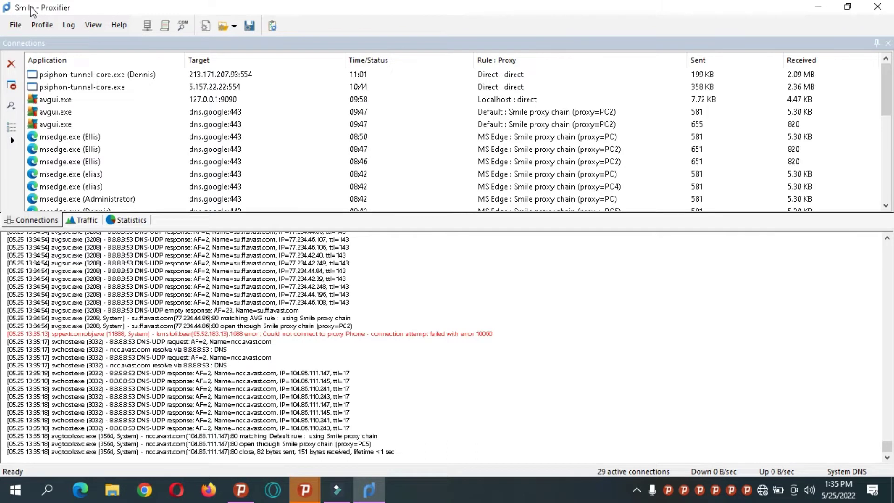
pyautogui.click(15, 27)
pyautogui.click(15, 27)
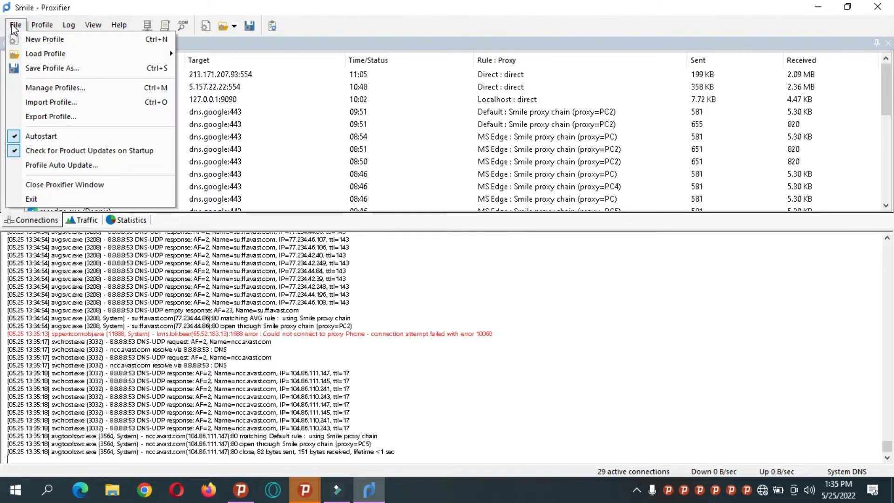
pyautogui.click(29, 42)
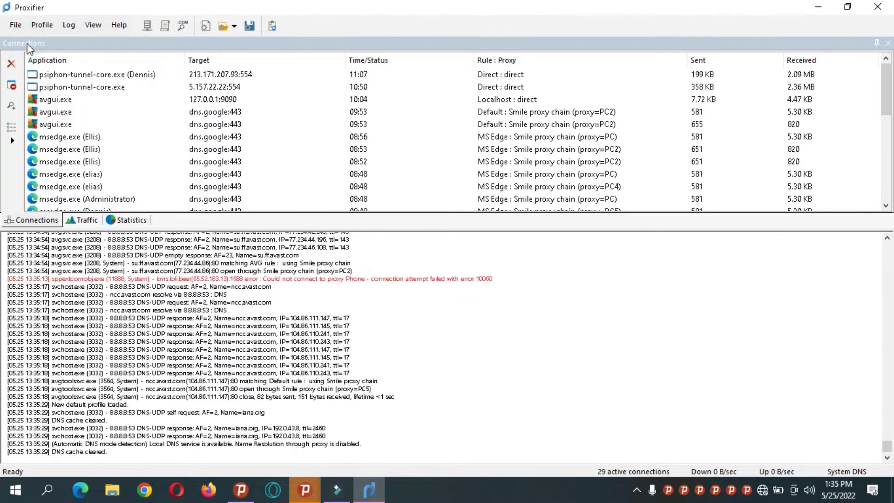
# Step: Open the Proxification Rules and inspect the Localhost rule, closing it unchanged
pyautogui.click(165, 26)
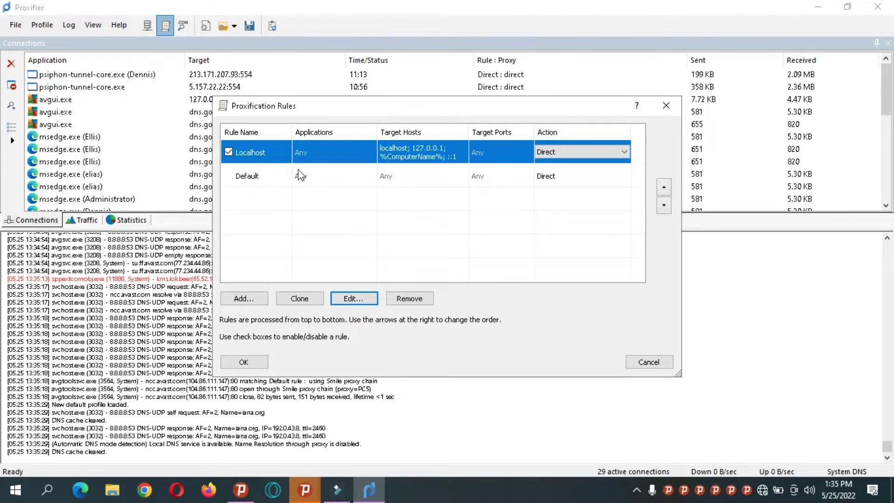
pyautogui.doubleClick(422, 156)
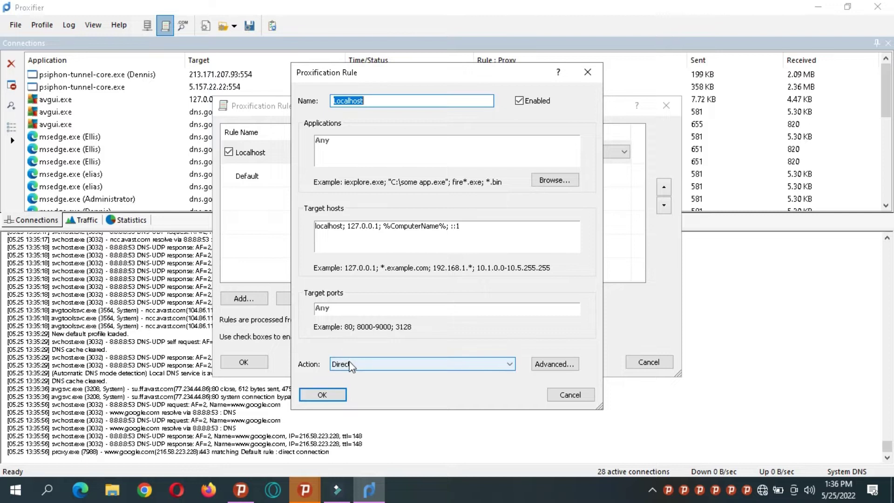
pyautogui.click(320, 395)
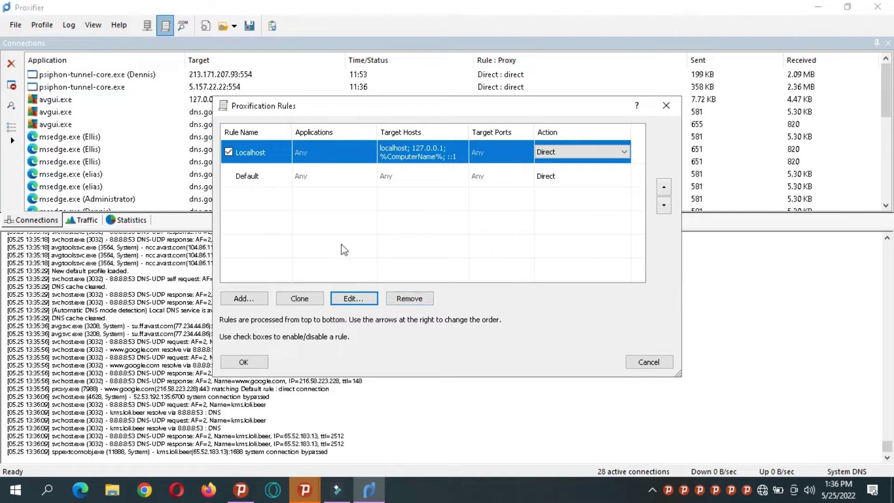
# Step: Try editing the Default rule, dismiss its notice, and close its action choices
pyautogui.doubleClick(397, 184)
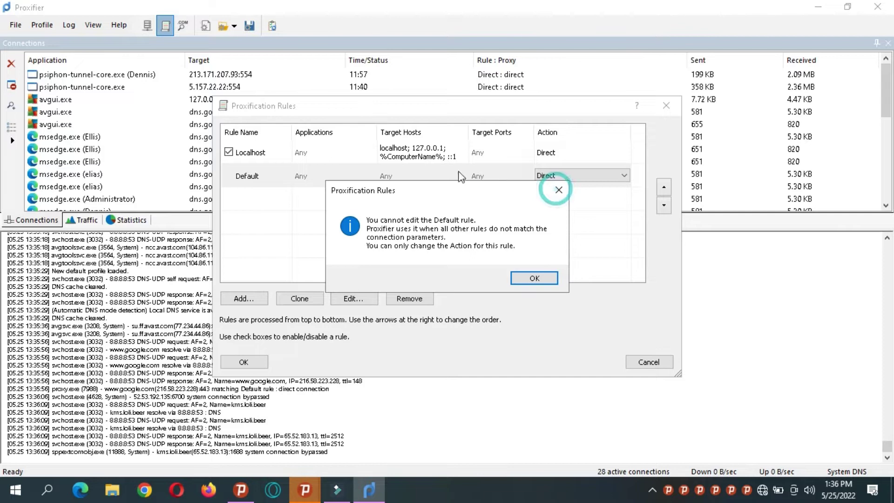
pyautogui.click(559, 192)
pyautogui.click(554, 181)
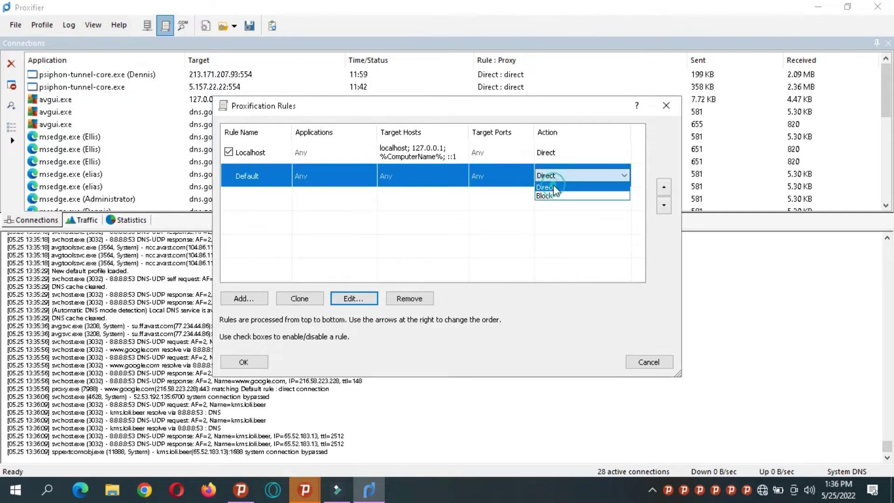
pyautogui.click(357, 158)
# Step: Reopen the Localhost rule, keep its action Direct, cancel, and close the rules
pyautogui.click(340, 157)
pyautogui.doubleClick(340, 158)
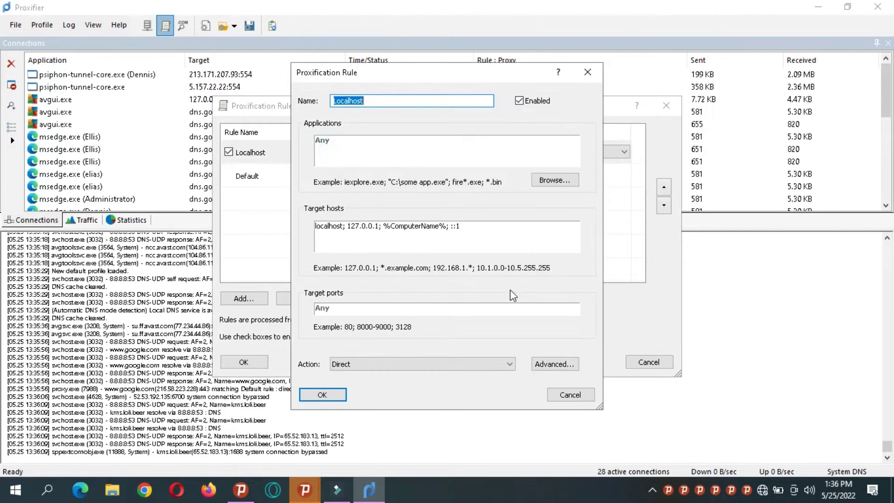
pyautogui.click(488, 364)
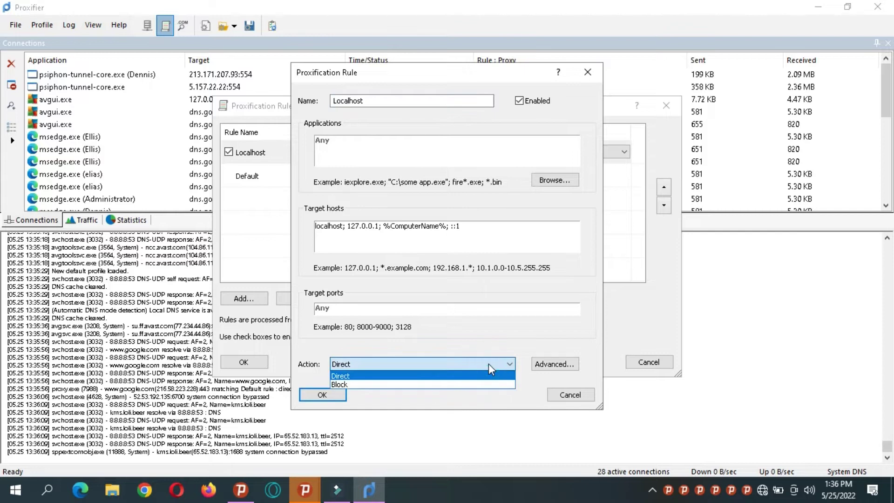
pyautogui.click(398, 401)
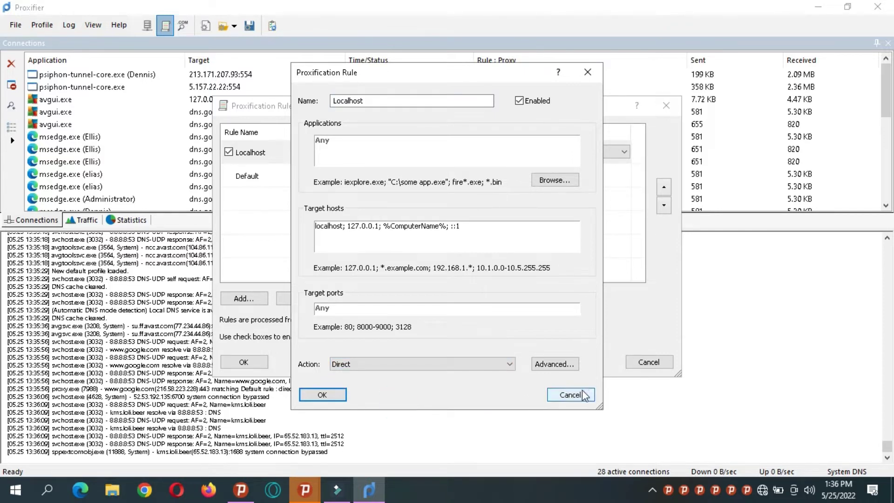
pyautogui.click(582, 395)
pyautogui.click(666, 106)
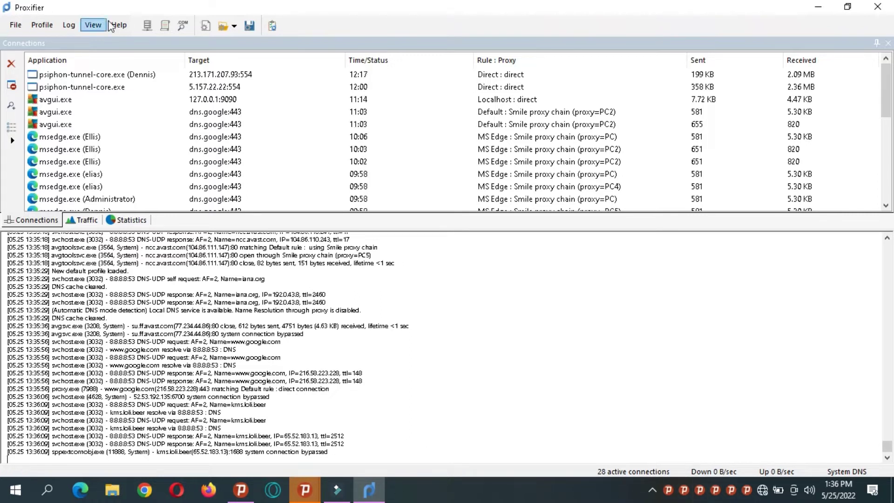
# Step: Add a proxy server at localhost port 9090 with HTTPS protocol and run its check
pyautogui.click(147, 26)
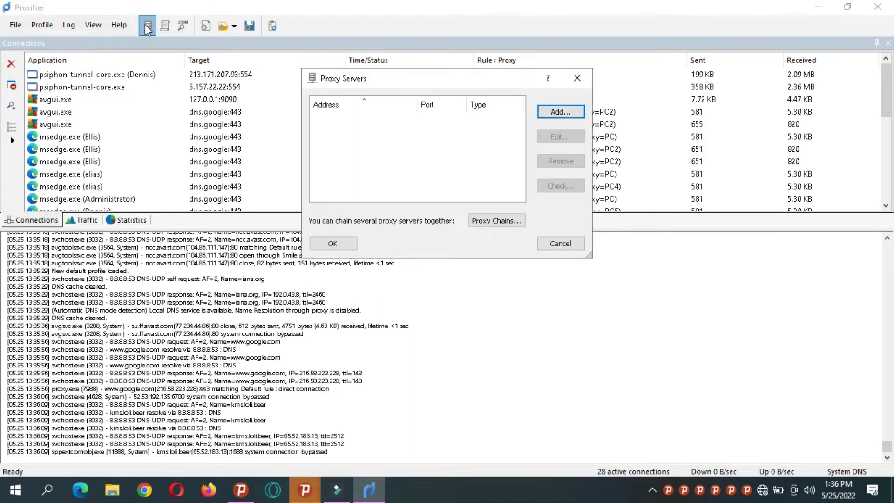
pyautogui.click(568, 110)
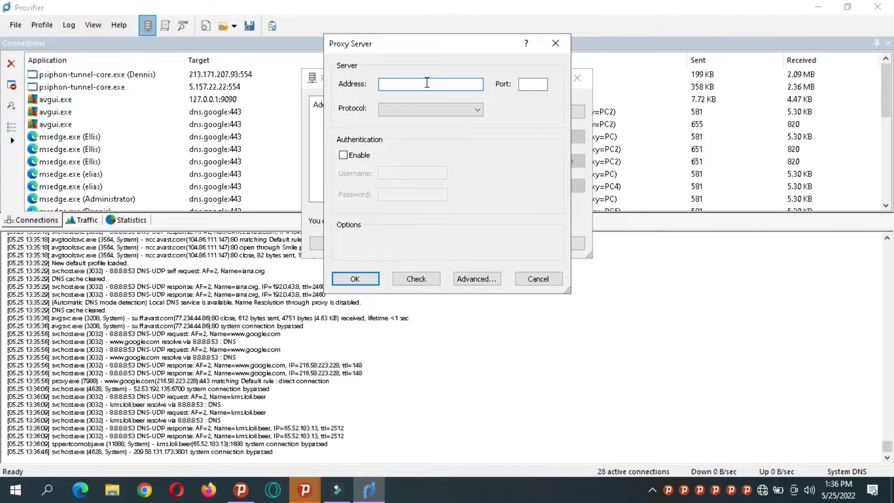
pyautogui.write('localhost')
pyautogui.press('Tab')
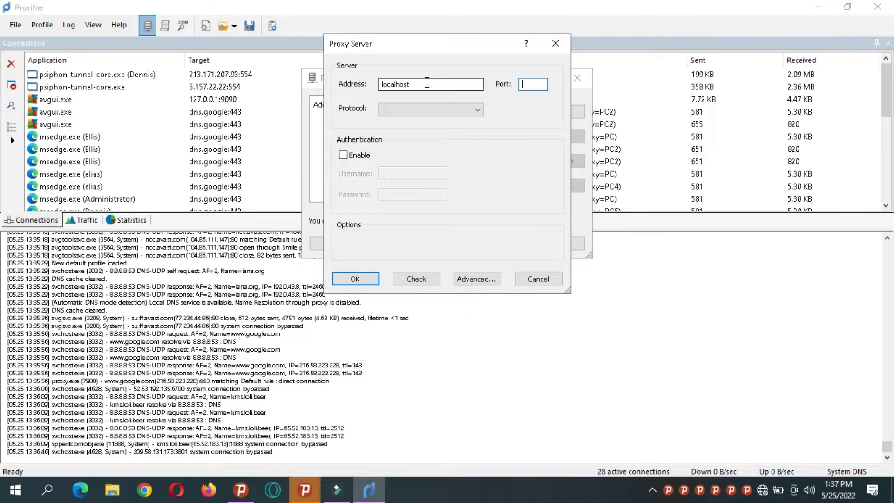
pyautogui.write('9090')
pyautogui.click(435, 105)
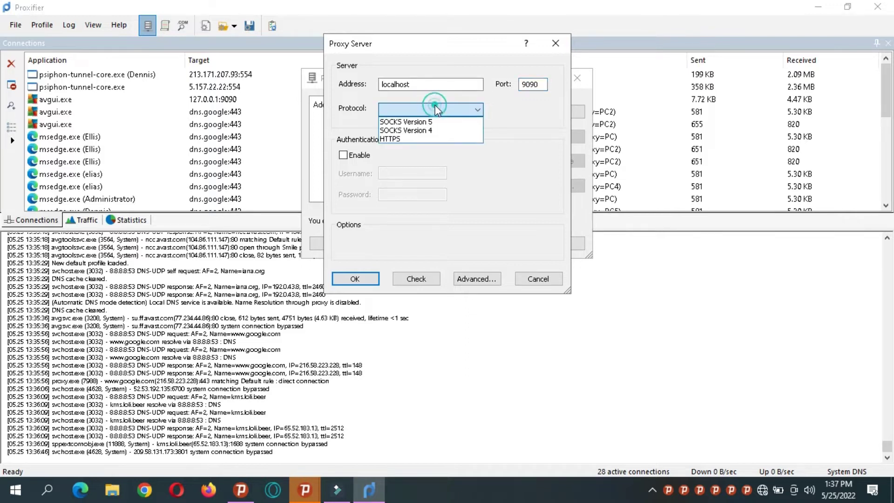
pyautogui.click(404, 139)
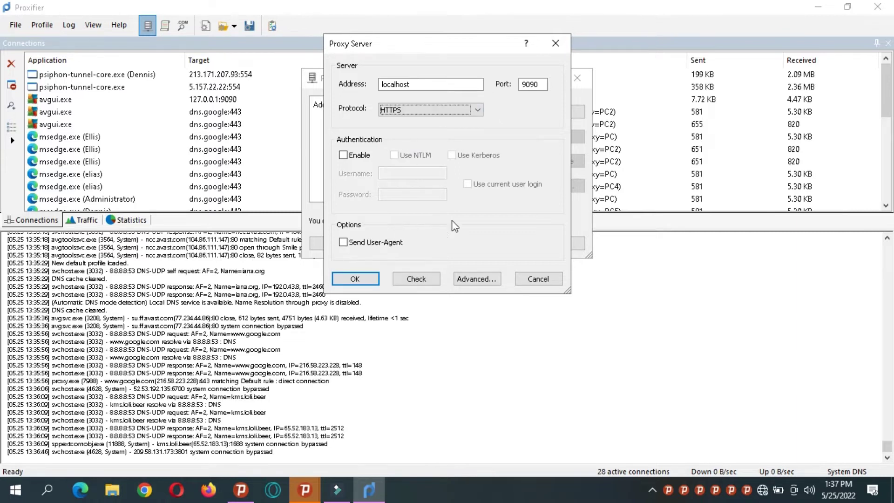
pyautogui.click(430, 279)
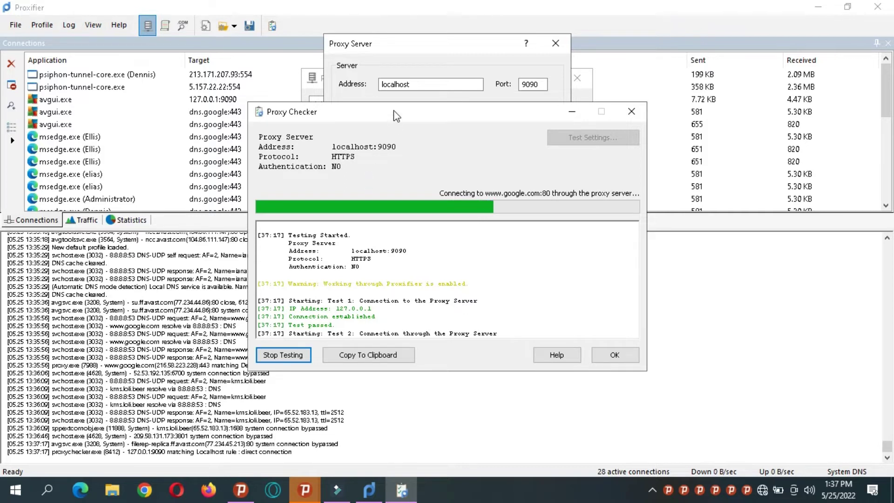
# Step: Move the Proxy Checker up, confirm 'established' in the log, and close it
pyautogui.moveTo(394, 115); pyautogui.dragTo(393, 26)
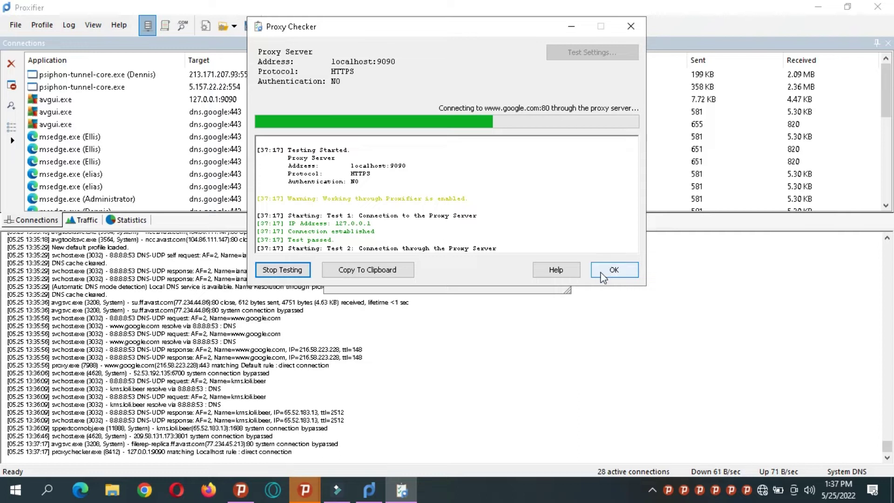
pyautogui.doubleClick(353, 231)
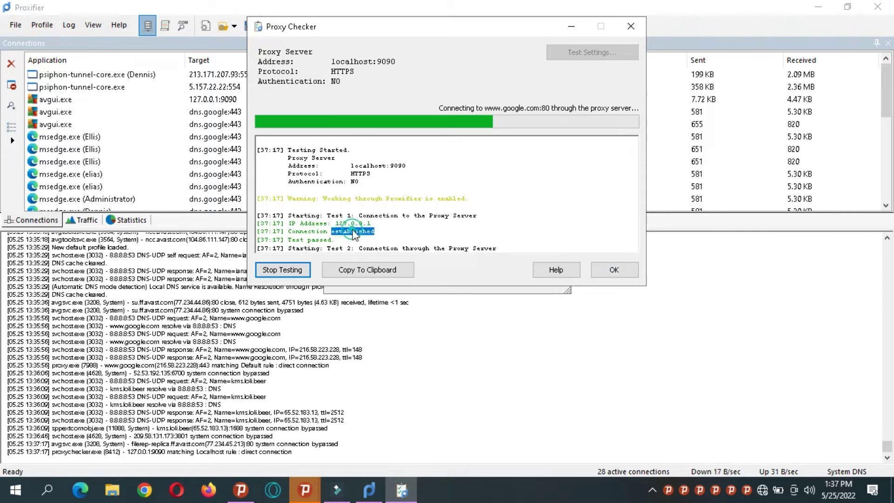
pyautogui.click(610, 272)
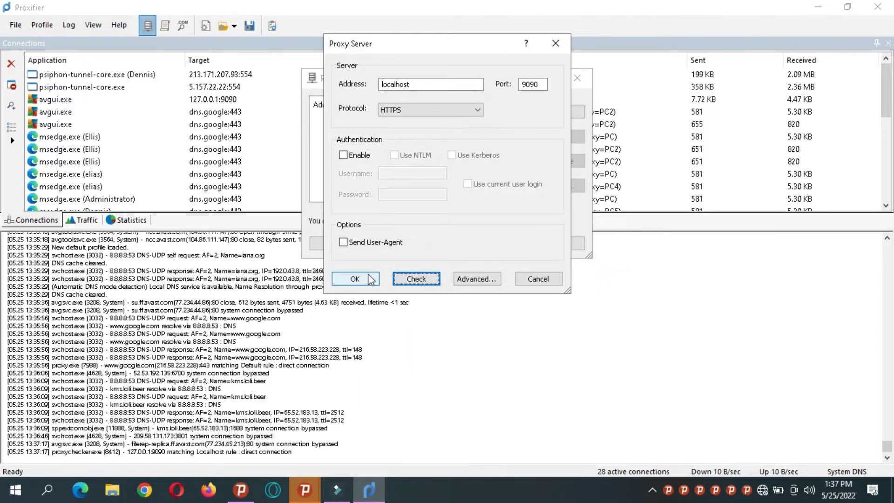
# Step: In Advanced settings, send the target hostname, disable credential prompts, and label the proxy 'Test'
pyautogui.click(490, 278)
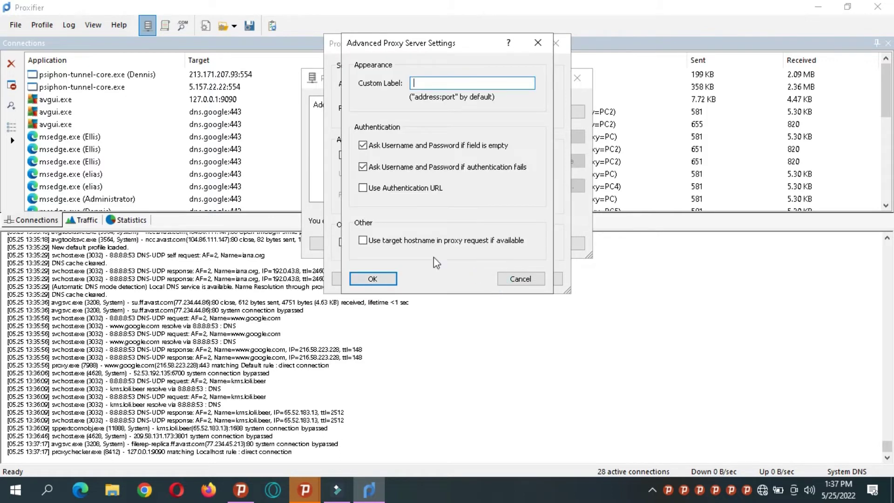
pyautogui.click(411, 246)
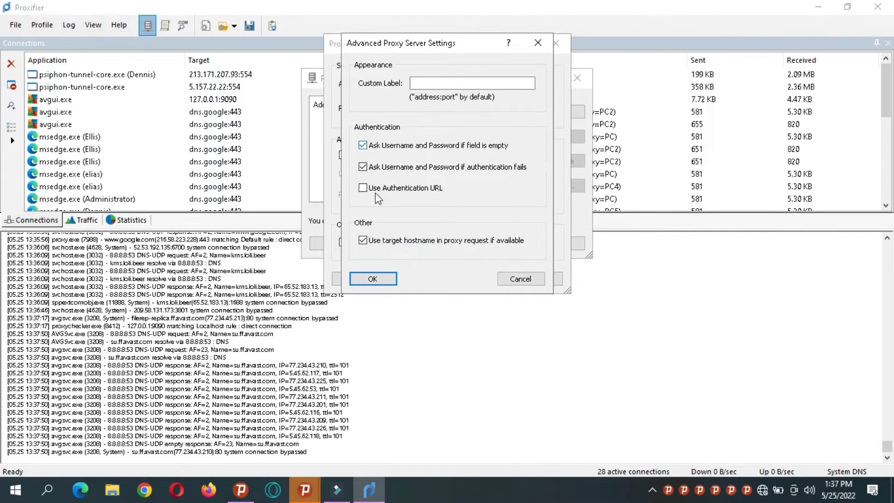
pyautogui.click(372, 147)
pyautogui.click(372, 169)
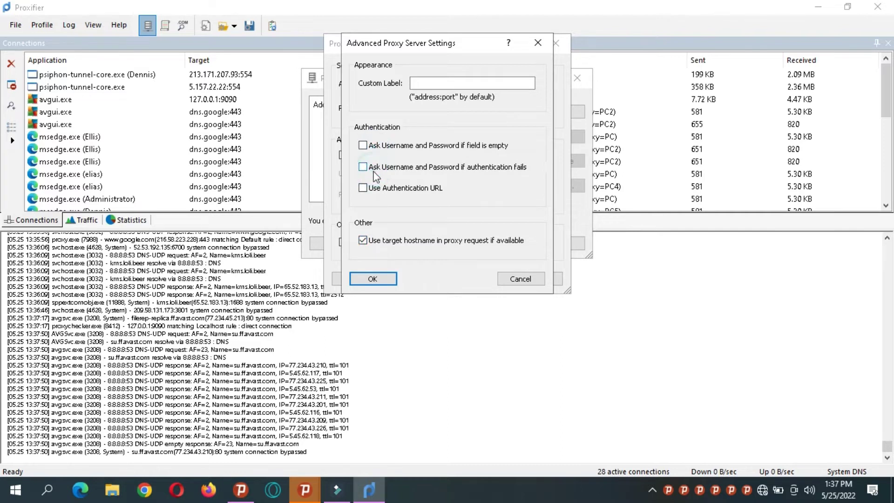
pyautogui.click(423, 82)
pyautogui.write('Test')
pyautogui.click(373, 278)
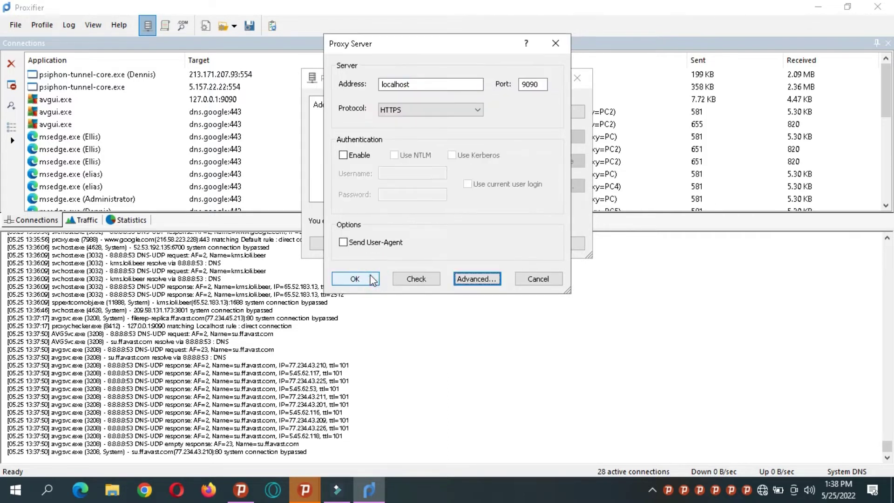
# Step: Save the Test proxy, make it the default proxy, and close the proxy list
pyautogui.click(372, 279)
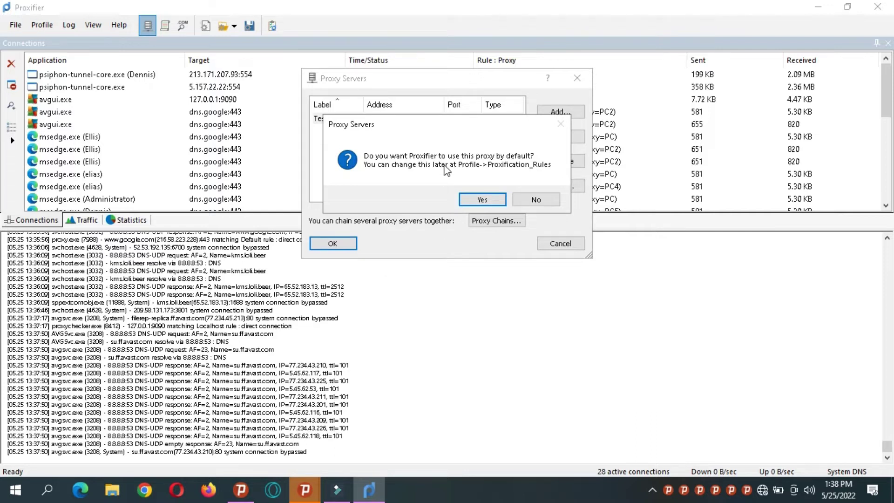
pyautogui.click(474, 200)
pyautogui.click(517, 200)
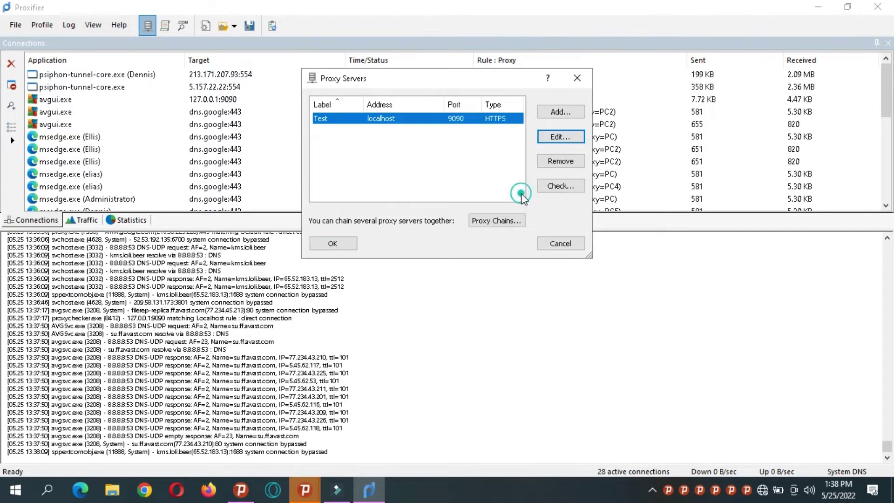
pyautogui.click(333, 244)
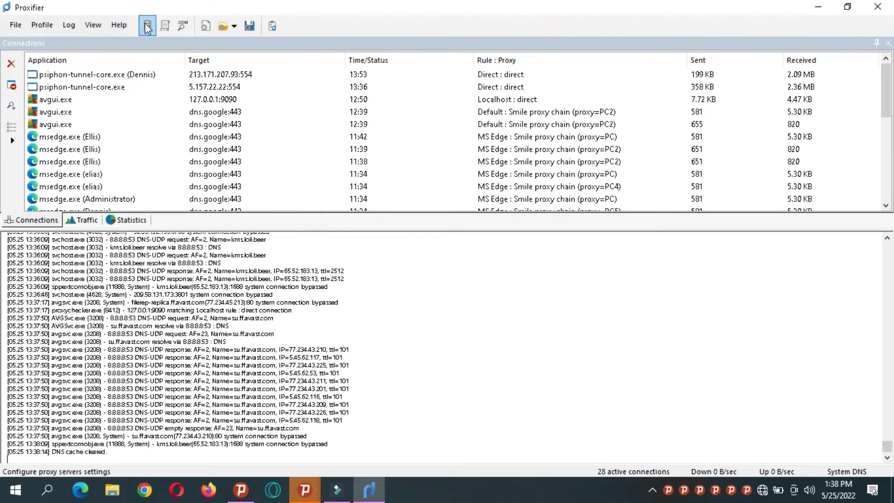
# Step: Keep the Localhost rule's action as Direct and confirm the proxification rules
pyautogui.click(42, 25)
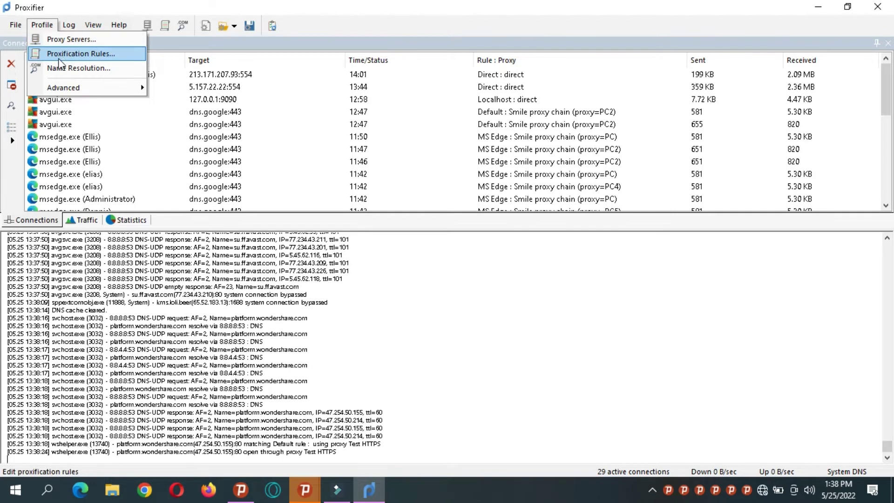
pyautogui.click(72, 54)
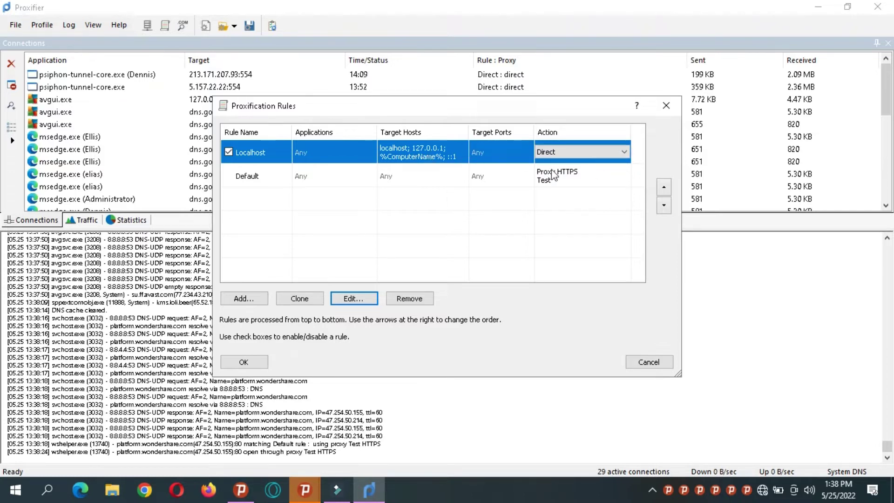
pyautogui.click(557, 152)
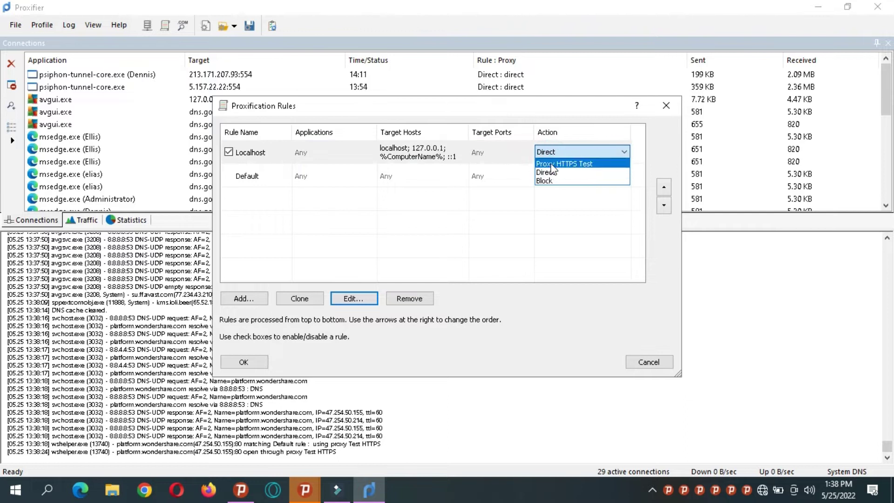
pyautogui.click(495, 225)
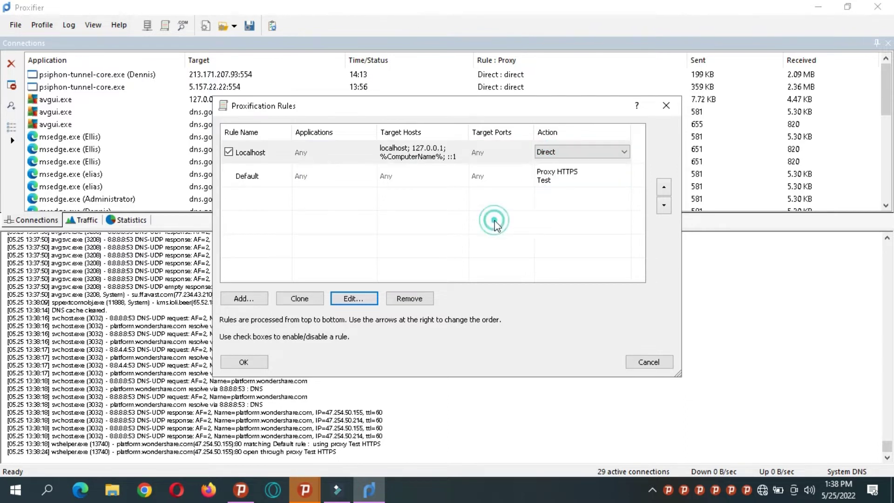
pyautogui.click(245, 362)
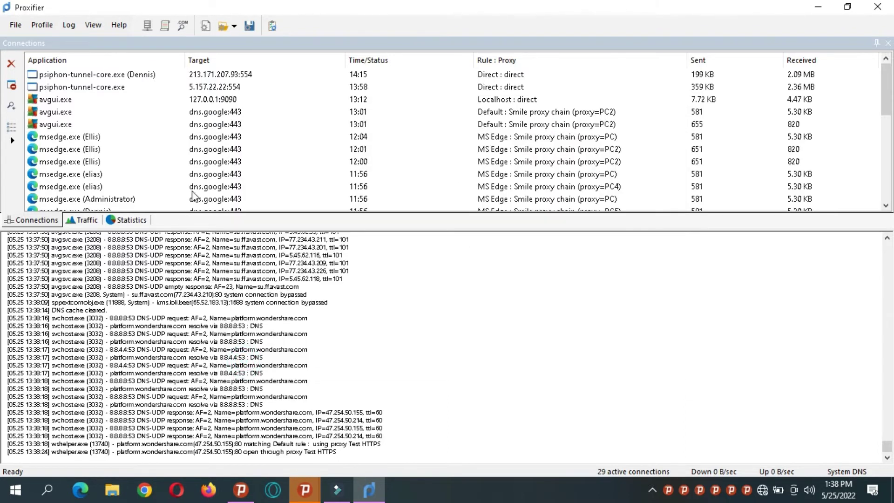
# Step: In Name Resolution, untick Detect DNS settings automatically and tick Resolve hostnames through proxy
pyautogui.click(51, 27)
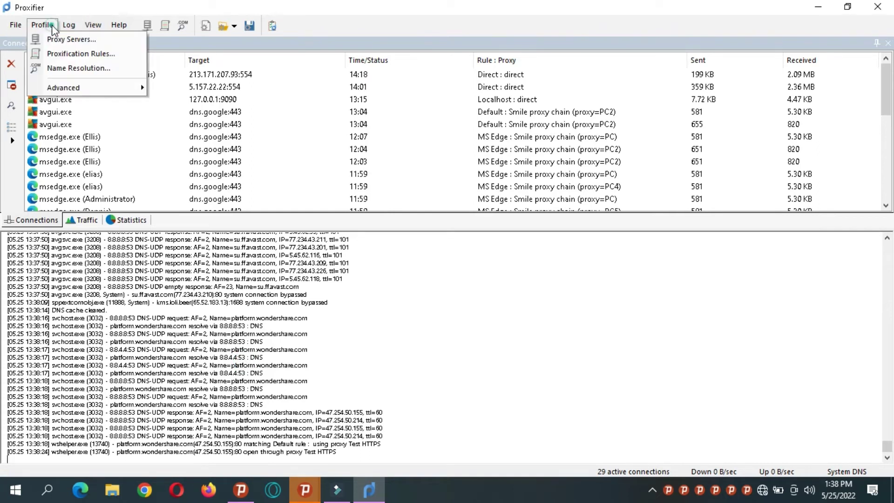
pyautogui.click(65, 69)
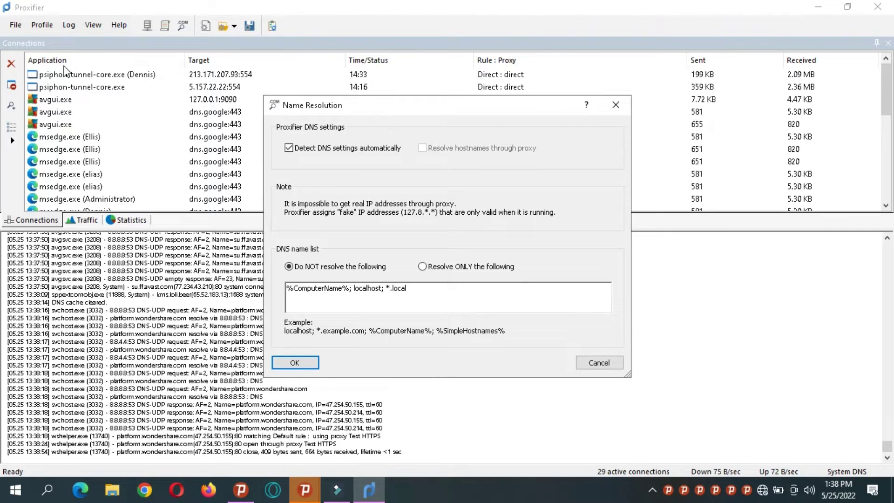
pyautogui.click(307, 148)
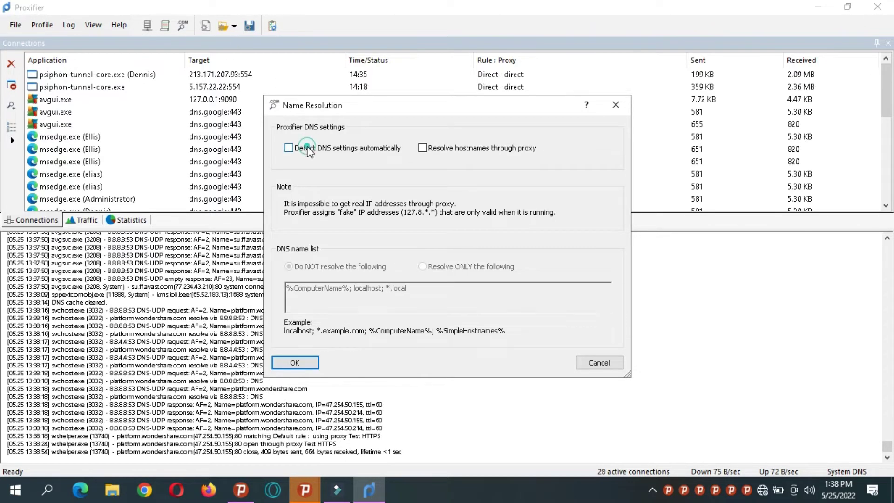
pyautogui.click(434, 150)
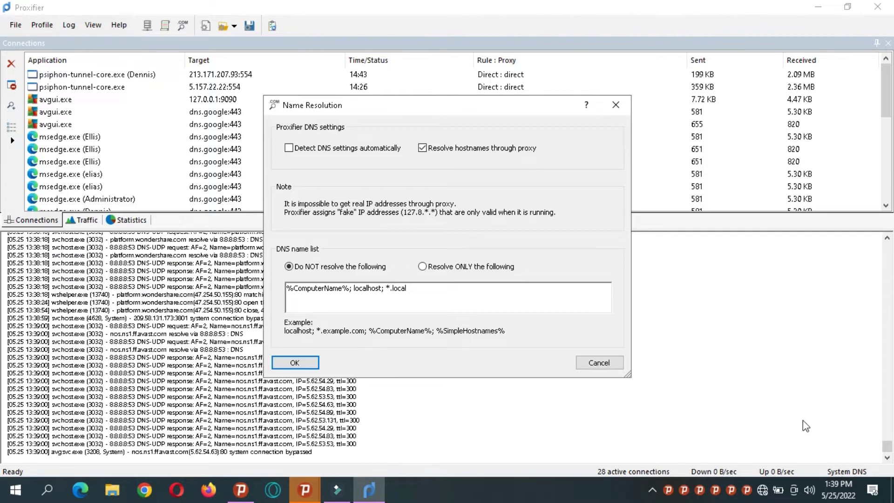
pyautogui.click(298, 359)
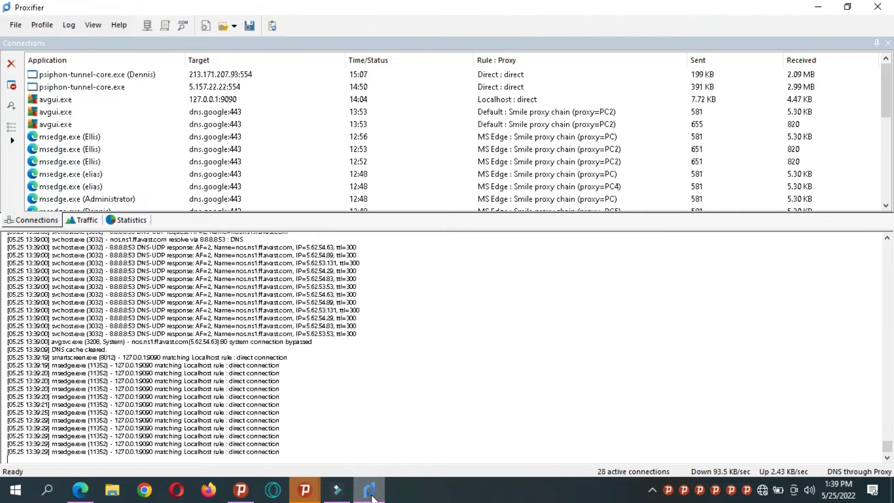
# Step: Restore Proxifier to a smaller window and bring the Edge Google page forward
pyautogui.doubleClick(514, 1)
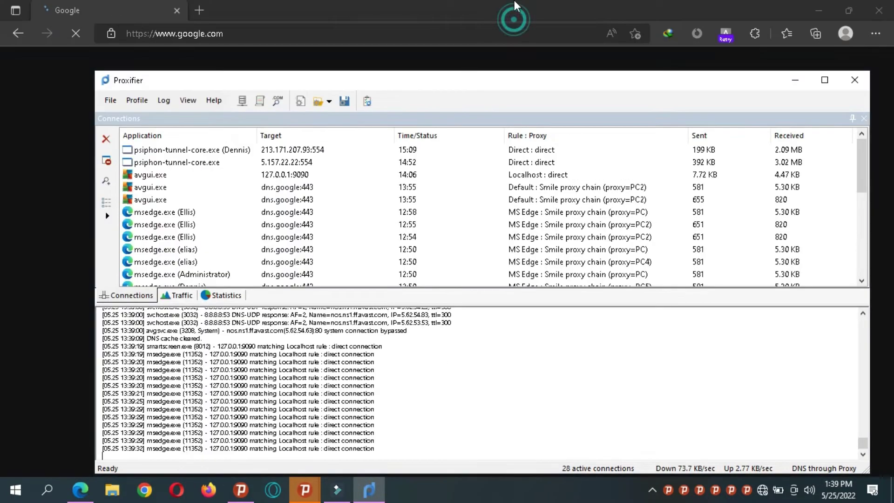
pyautogui.click(351, 5)
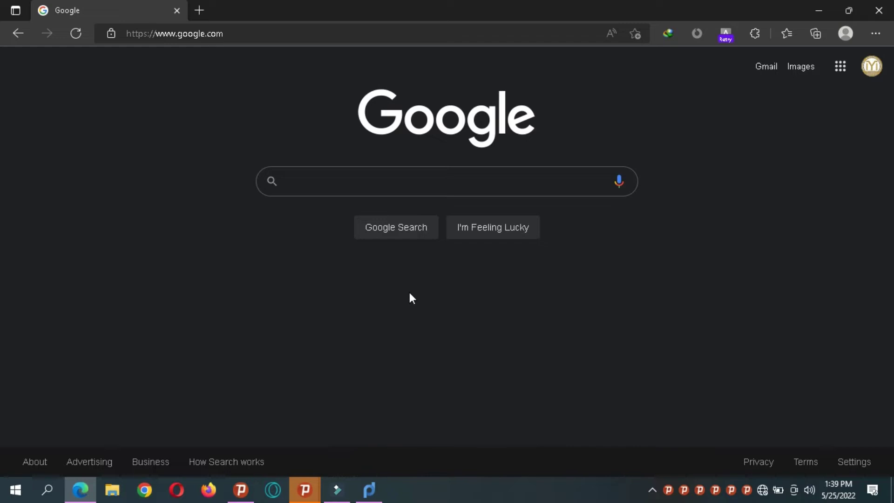
# Step: Leave Detect DNS automatically off and untick Resolve hostnames through proxy, reverting to System DNS
pyautogui.click(368, 489)
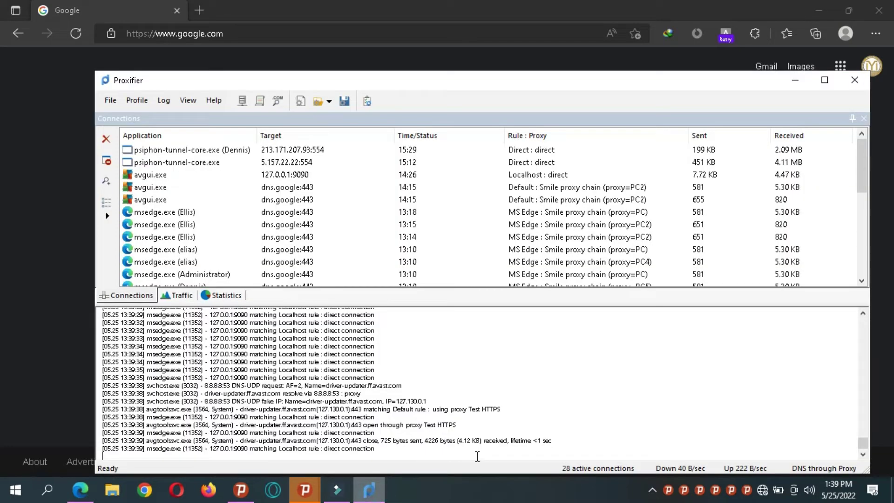
pyautogui.doubleClick(800, 472)
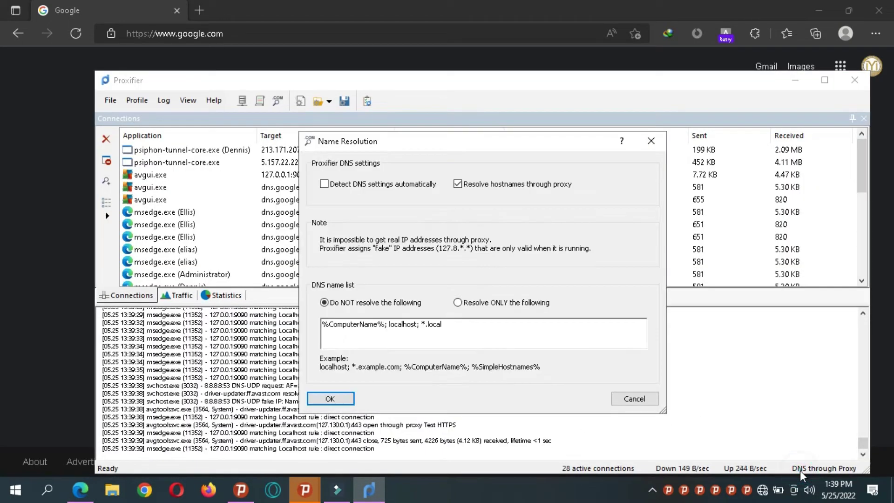
pyautogui.click(429, 185)
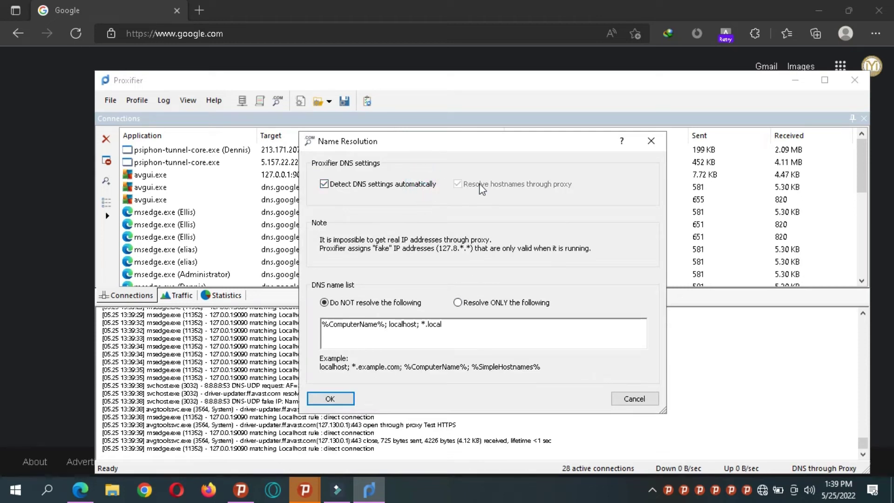
pyautogui.click(419, 183)
pyautogui.click(479, 185)
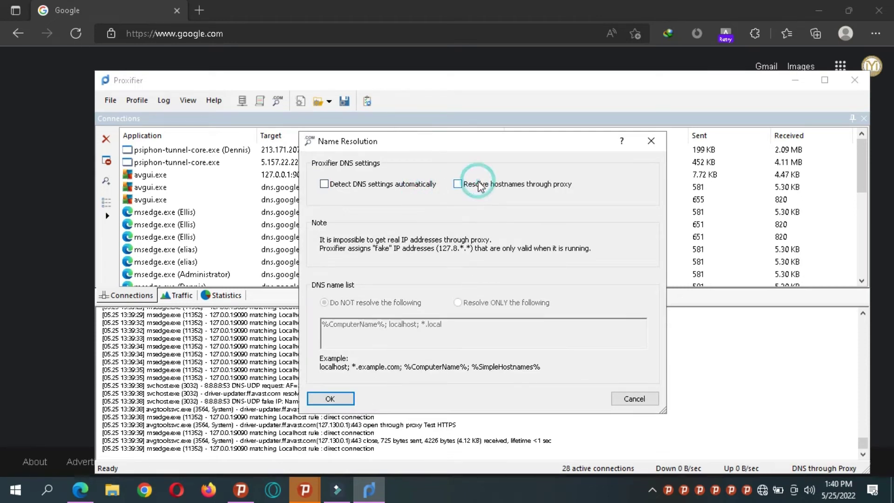
pyautogui.click(331, 398)
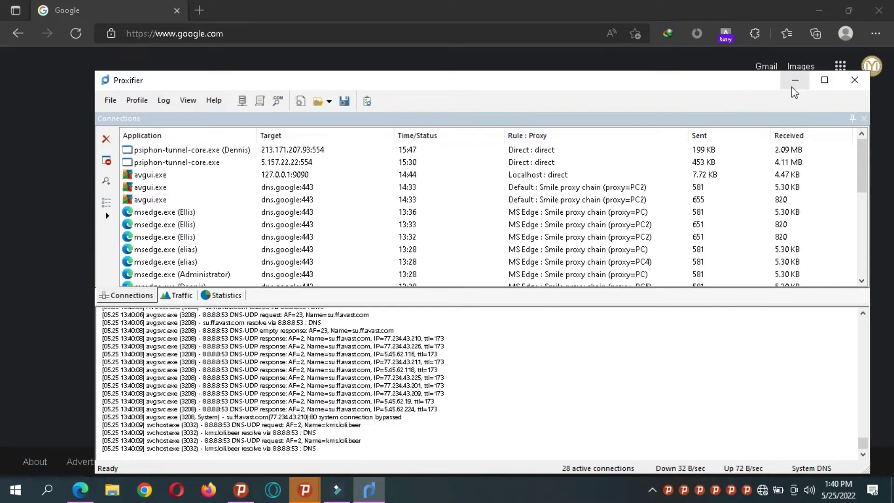
# Step: Minimize the Edge window to reveal Proxifier and open the Profile > Advanced menu
pyautogui.click(543, 1)
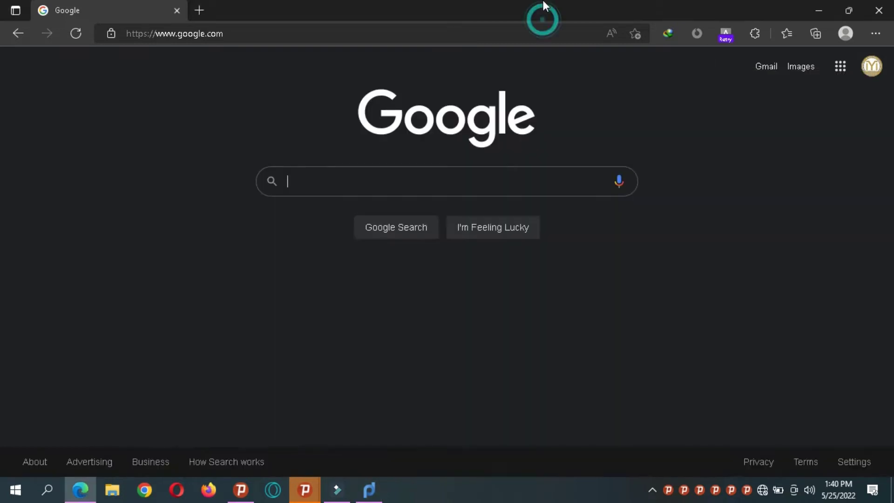
pyautogui.click(874, 16)
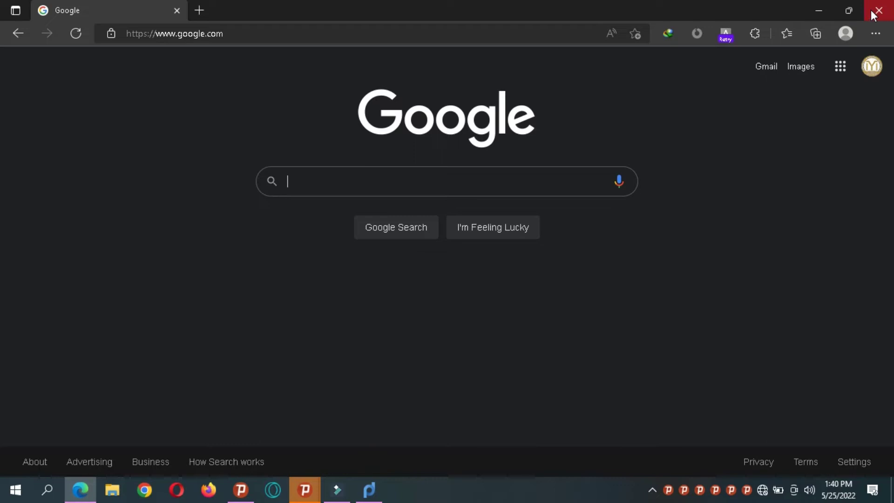
pyautogui.click(828, 10)
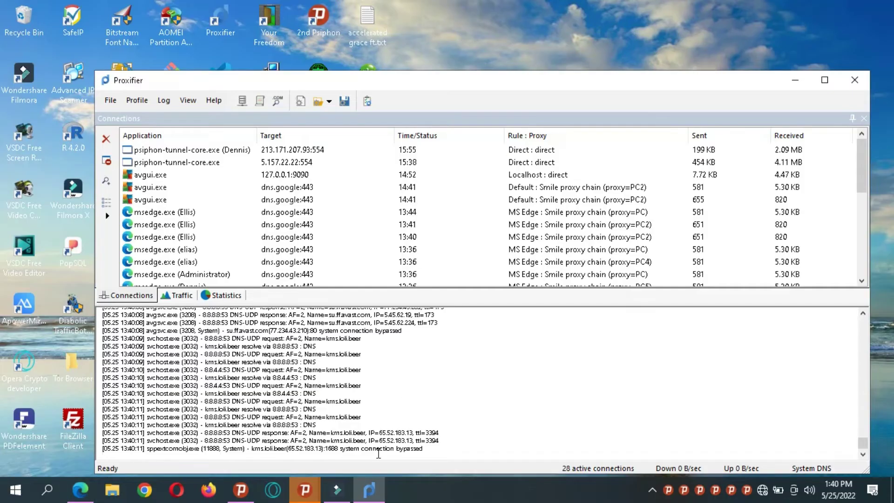
pyautogui.click(145, 102)
pyautogui.moveTo(188, 159)
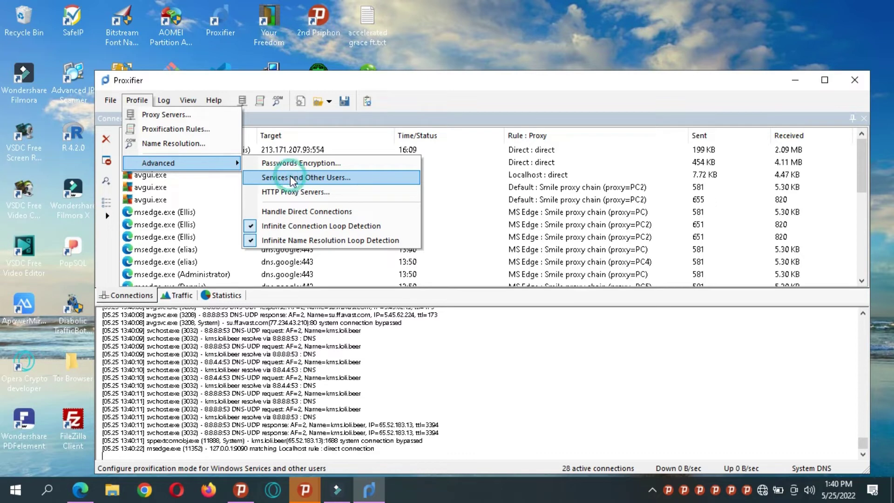
# Step: Under Services and Other Users, enable both other users' applications and Windows services/system processes as targets
pyautogui.click(289, 177)
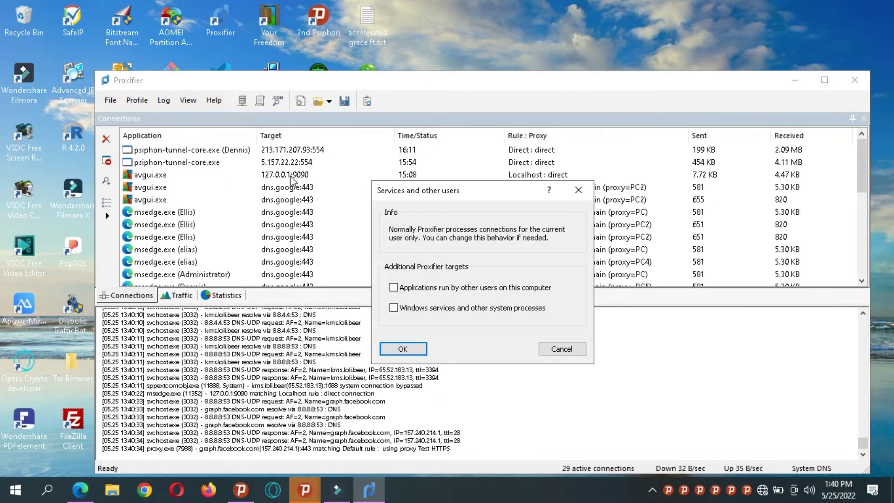
pyautogui.click(393, 287)
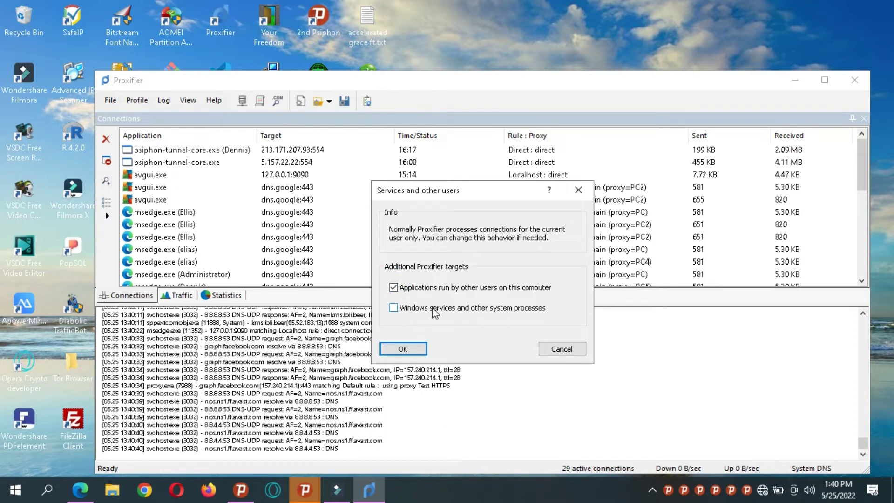
pyautogui.click(483, 308)
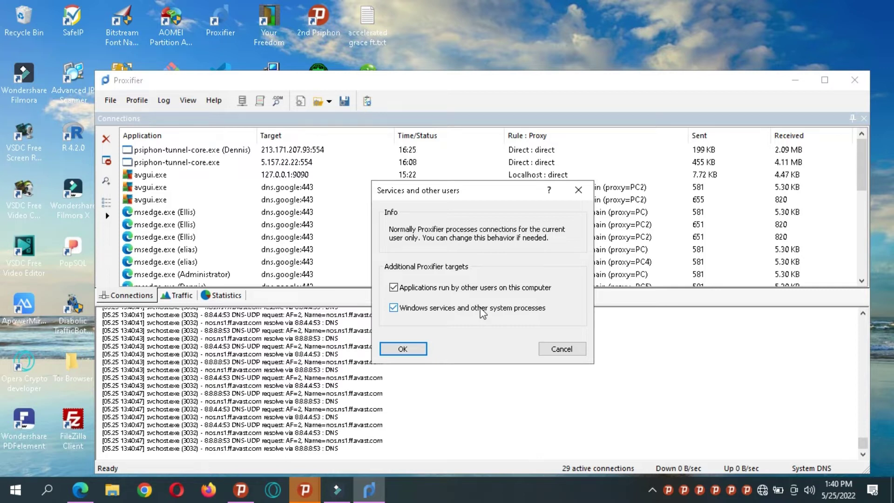
pyautogui.click(482, 308)
pyautogui.click(404, 352)
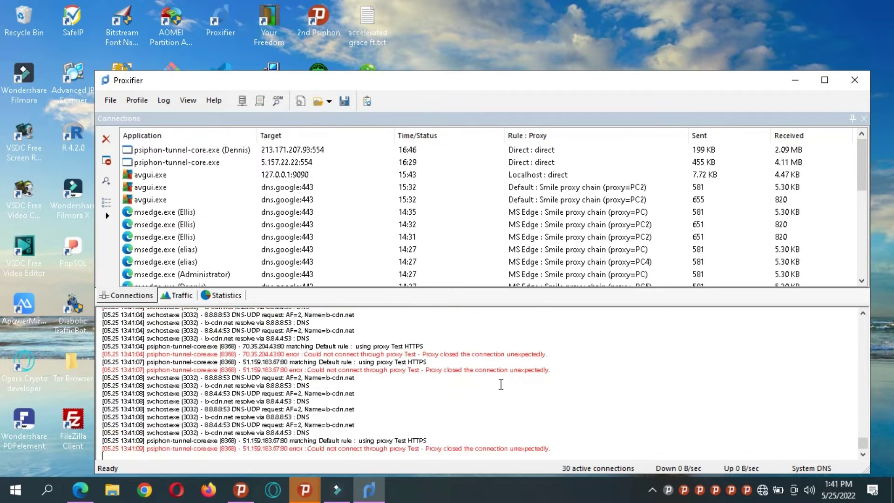
pyautogui.moveTo(862, 442); pyautogui.dragTo(862, 442)
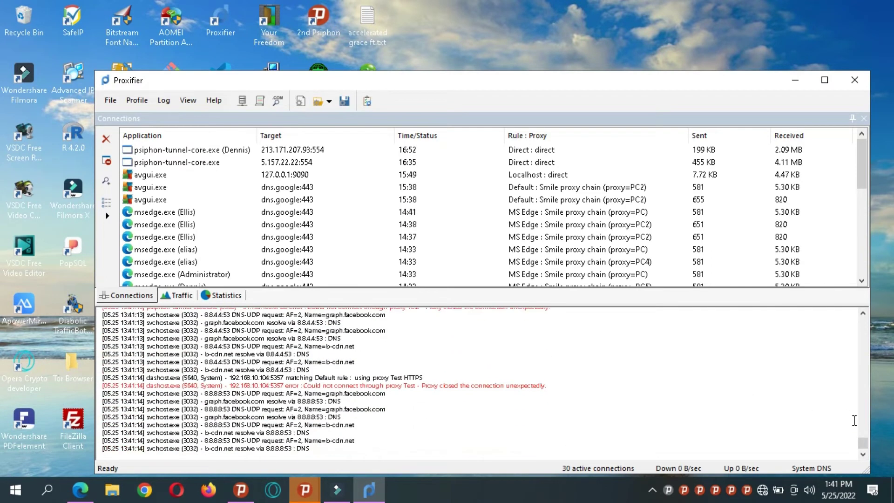
pyautogui.scroll(5, 858, 420)
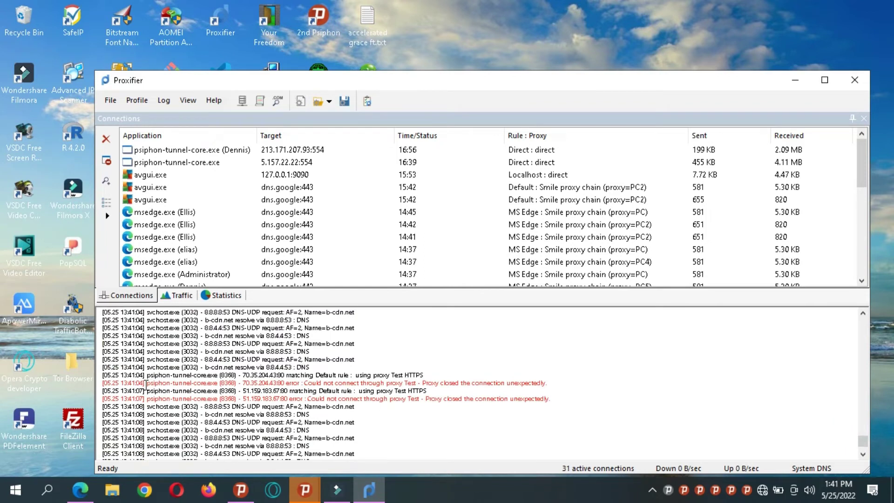
pyautogui.moveTo(147, 386); pyautogui.dragTo(215, 385)
pyautogui.hotkey('ctrl', 'c')
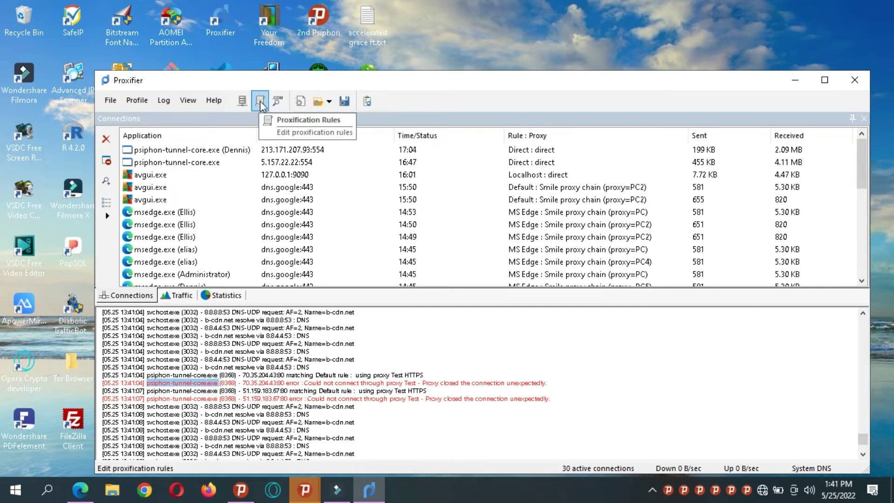
# Step: Add a rule 'Psiphon' for psiphon-tunnel-core.exe with action Direct, and close the Rules list
pyautogui.click(260, 101)
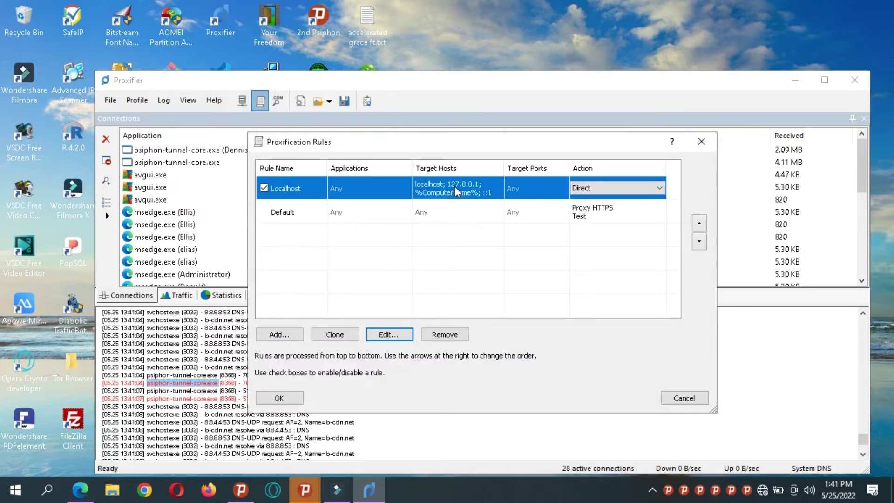
pyautogui.click(286, 334)
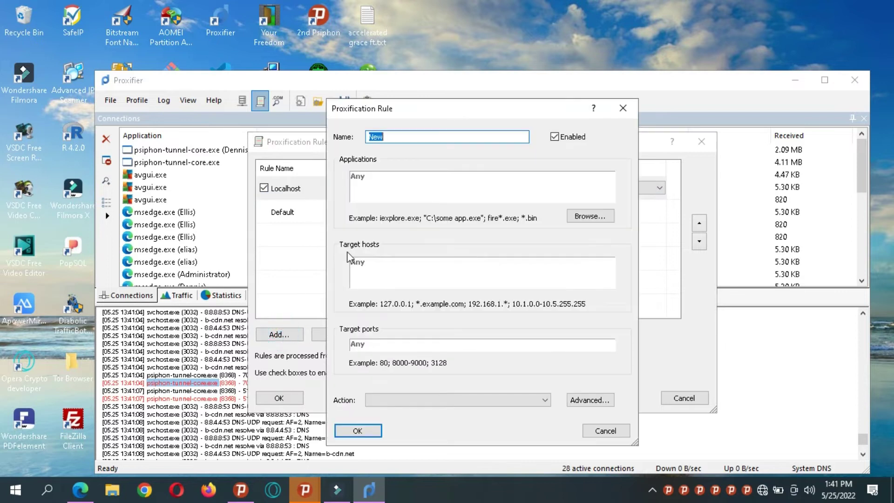
pyautogui.write('Ps')
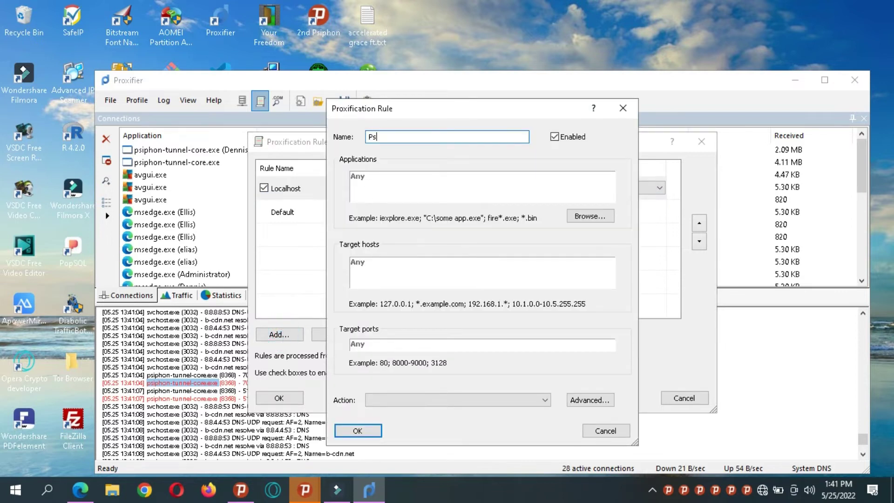
pyautogui.write('iphon')
pyautogui.press('Tab')
pyautogui.press('Tab')
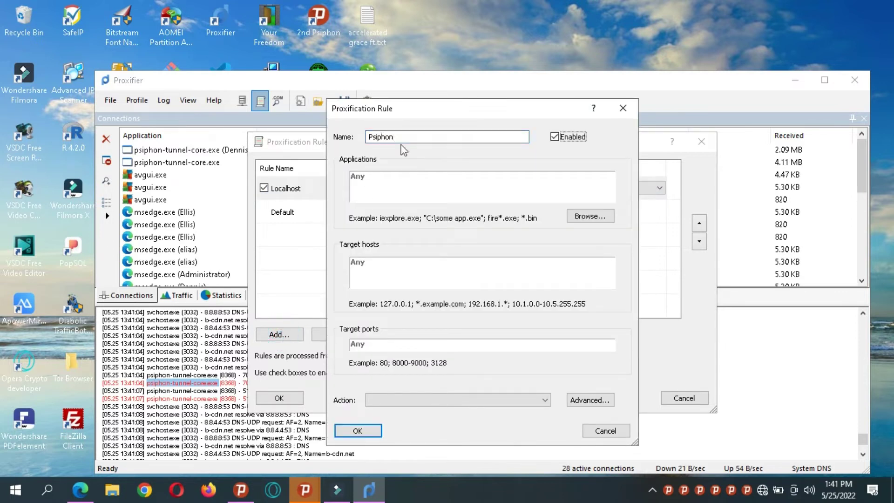
pyautogui.hotkey('ctrl', 'v')
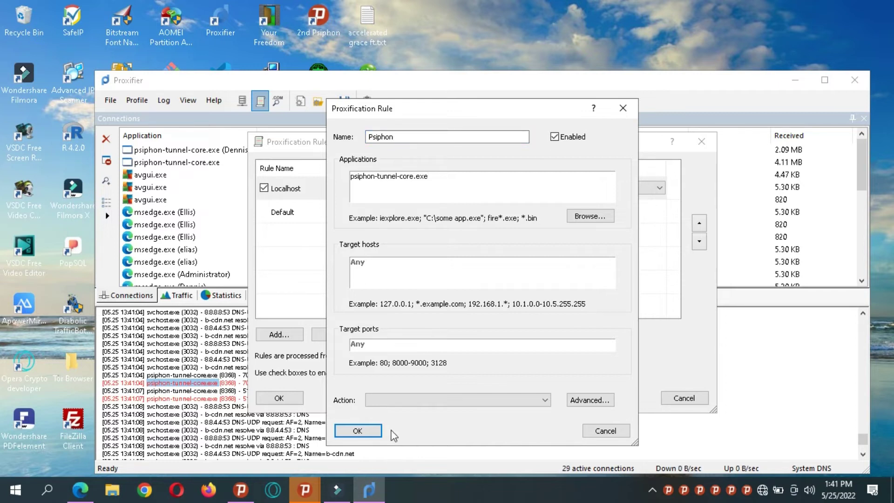
pyautogui.click(395, 400)
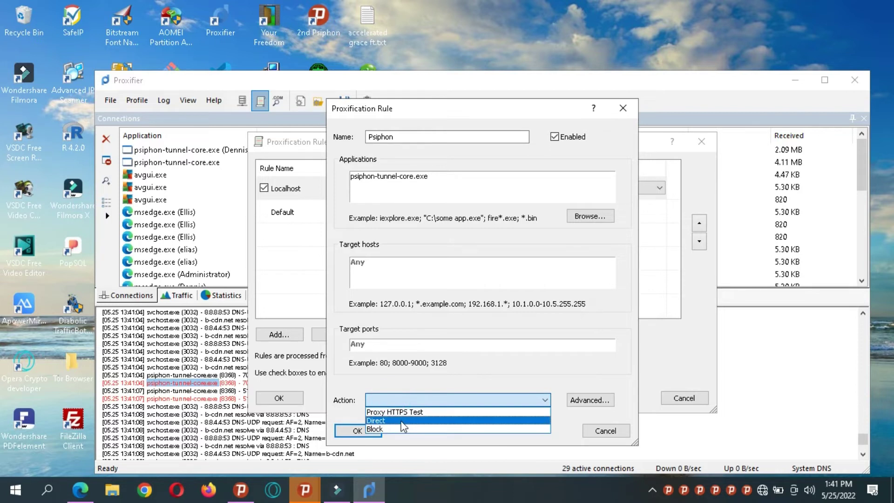
pyautogui.click(401, 422)
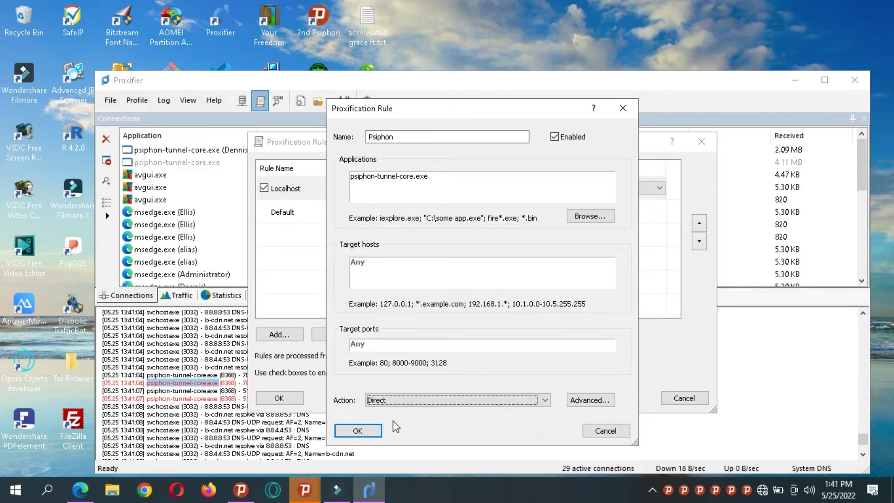
pyautogui.click(367, 431)
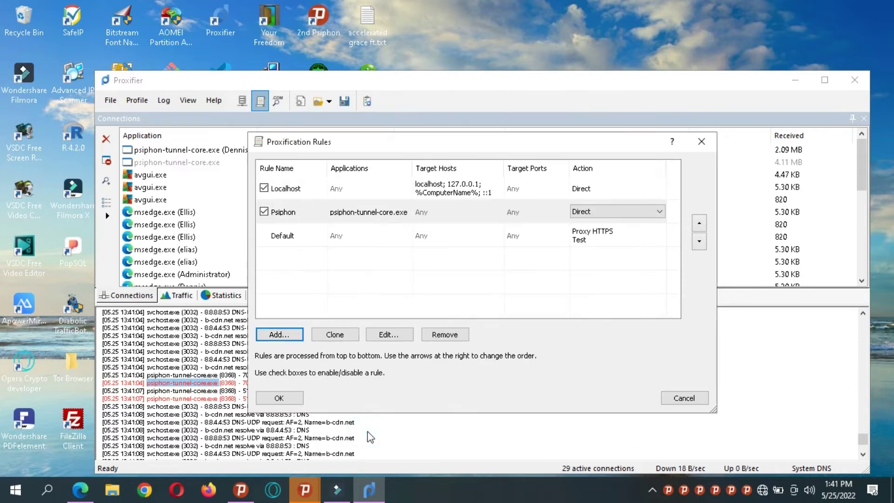
pyautogui.click(297, 397)
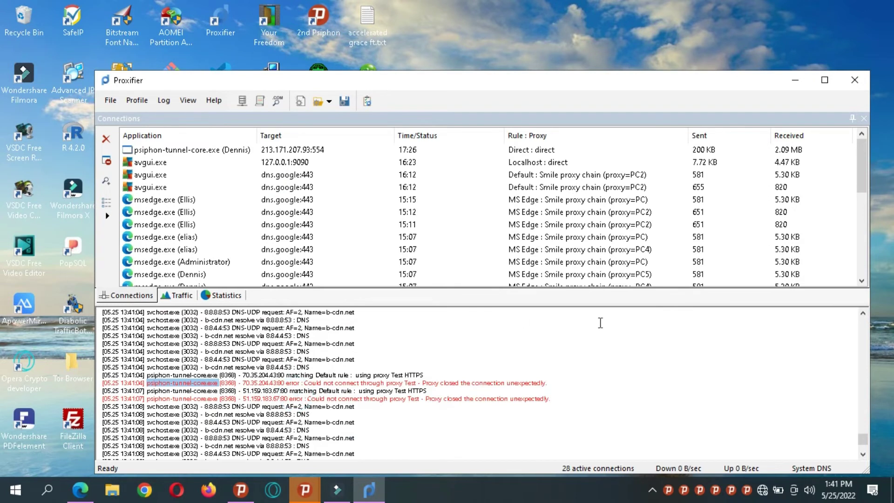
# Step: Scroll the log to the bottom, look through File > Load Profile, then reach Profile > Advanced
pyautogui.moveTo(862, 442); pyautogui.dragTo(863, 474)
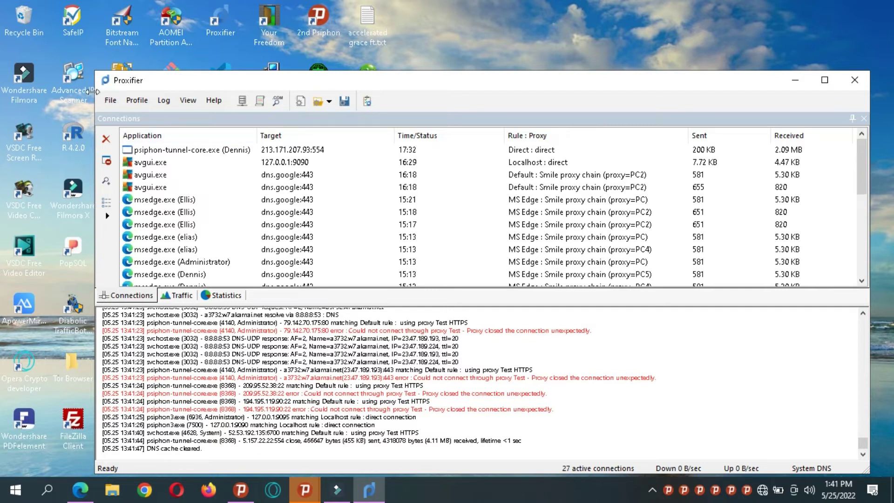
pyautogui.click(112, 100)
pyautogui.click(137, 100)
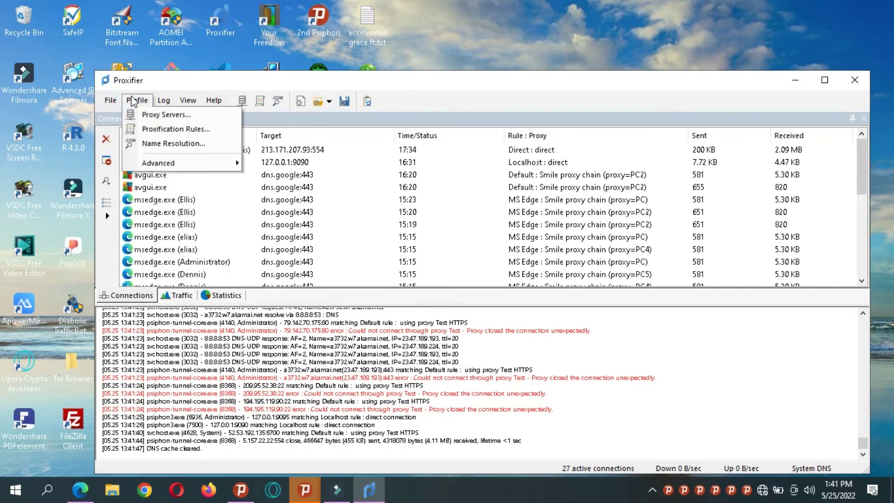
pyautogui.moveTo(109, 100)
pyautogui.moveTo(126, 130)
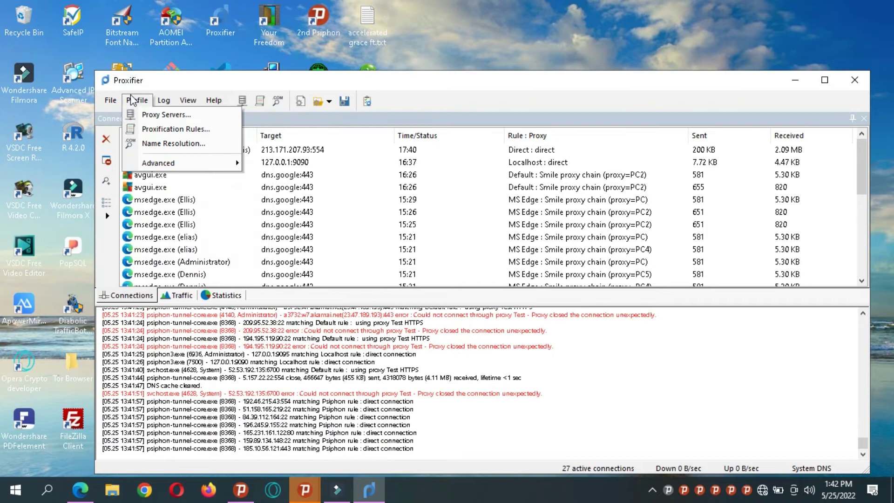
pyautogui.moveTo(148, 168)
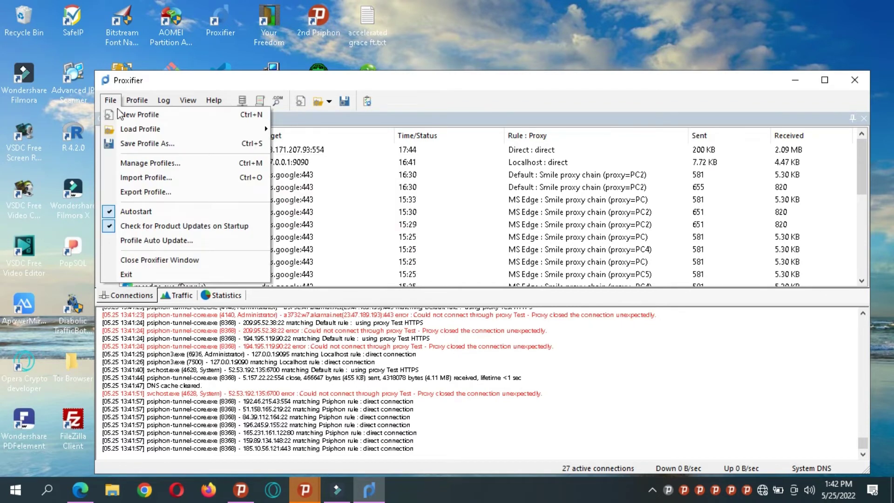
pyautogui.moveTo(160, 135)
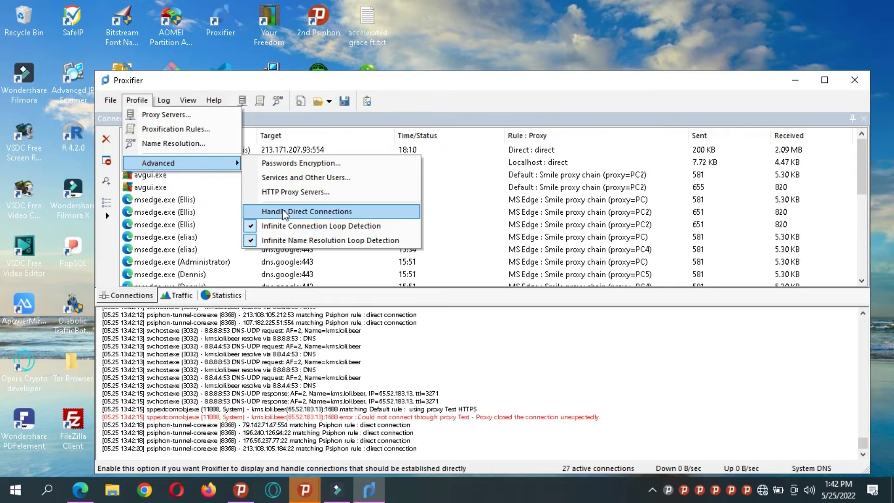
# Step: Enable Handle Direct Connections under Profile > Advanced
pyautogui.click(283, 212)
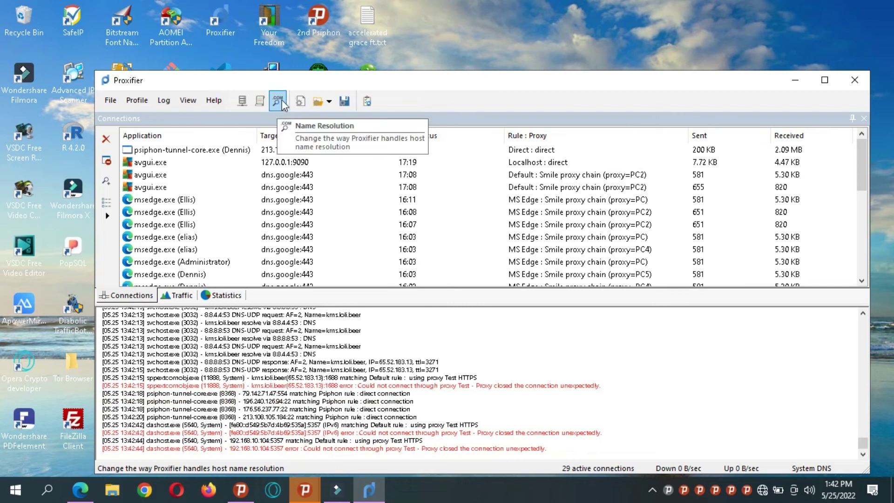
# Step: Set Log > File Log to Normal and close the Browse For Folder dialog without choosing
pyautogui.click(169, 100)
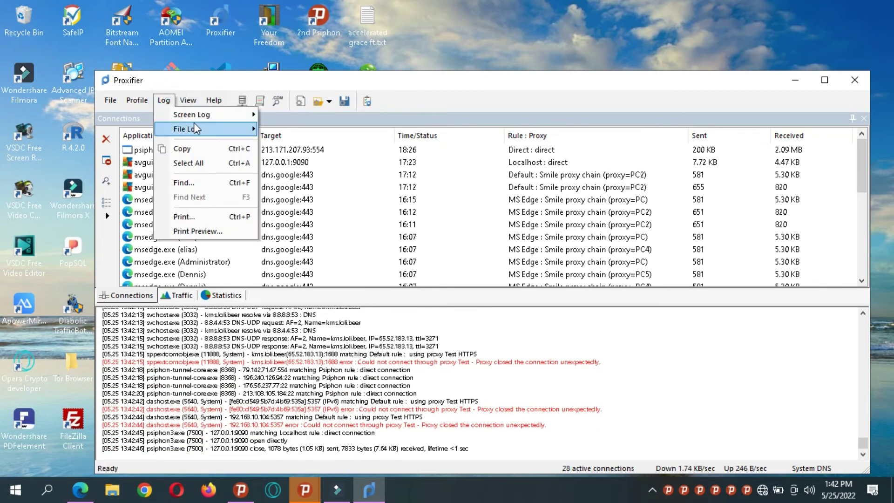
pyautogui.moveTo(192, 117)
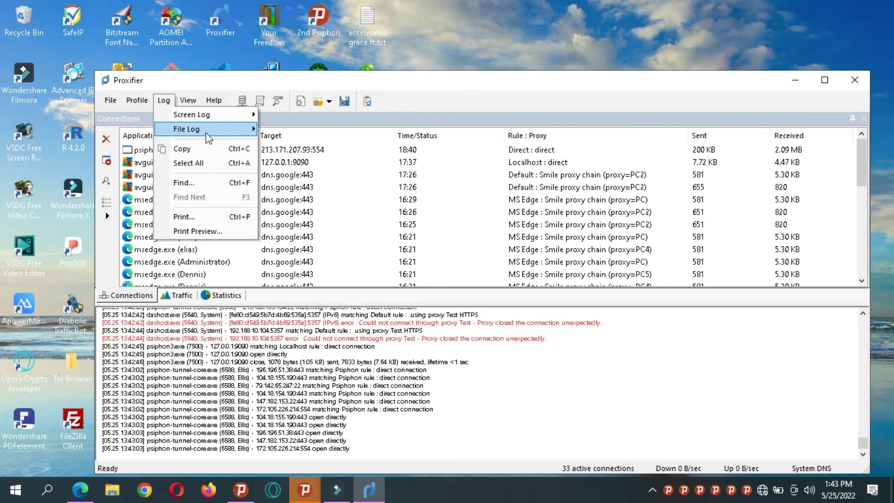
pyautogui.moveTo(217, 131)
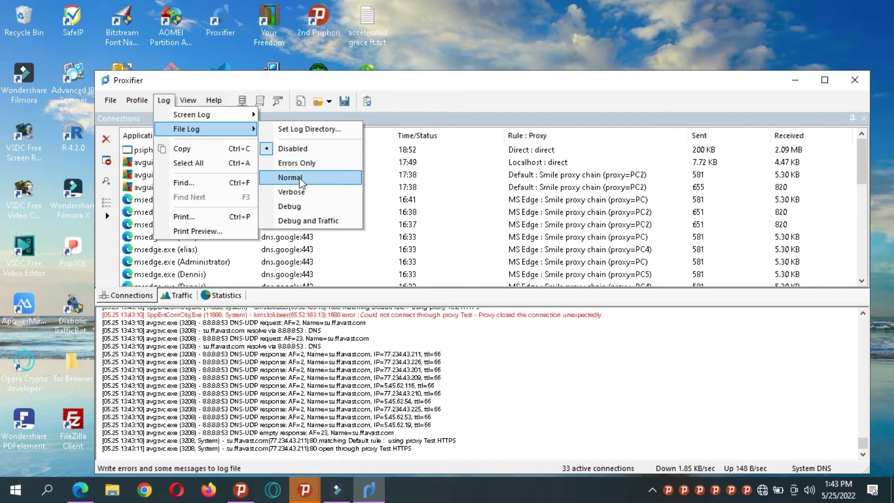
pyautogui.click(298, 130)
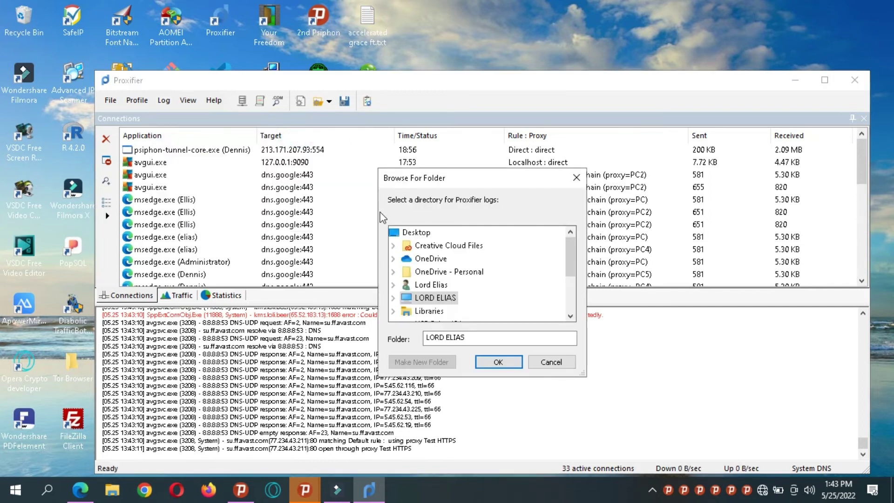
pyautogui.click(579, 178)
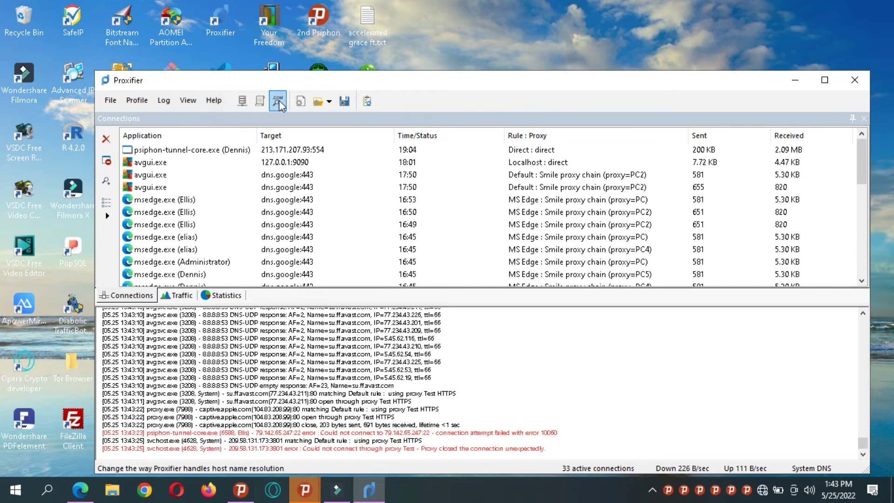
# Step: Browse the Log, View, Help and Profile menus, ending on File > Load Profile with Smile listed
pyautogui.click(173, 105)
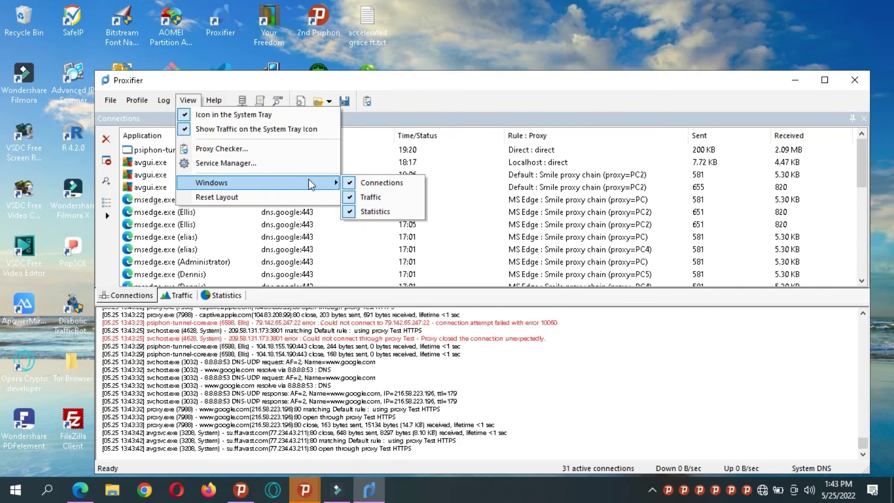
pyautogui.moveTo(216, 104)
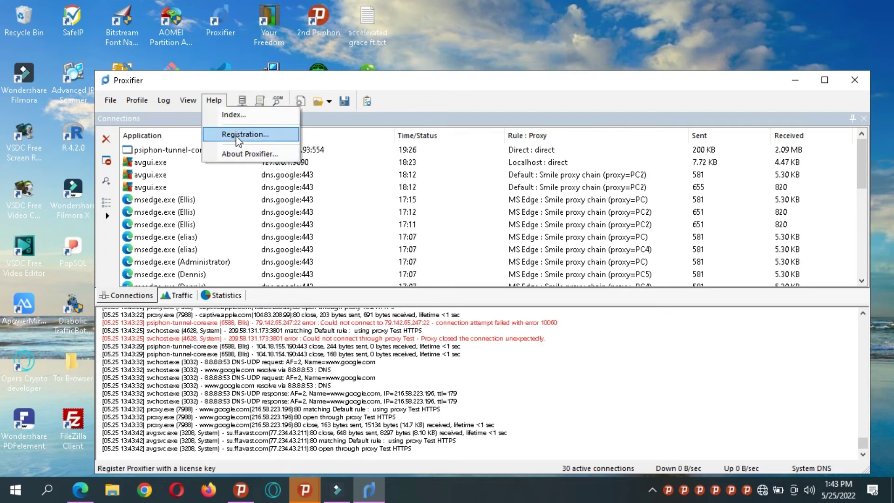
pyautogui.moveTo(129, 105)
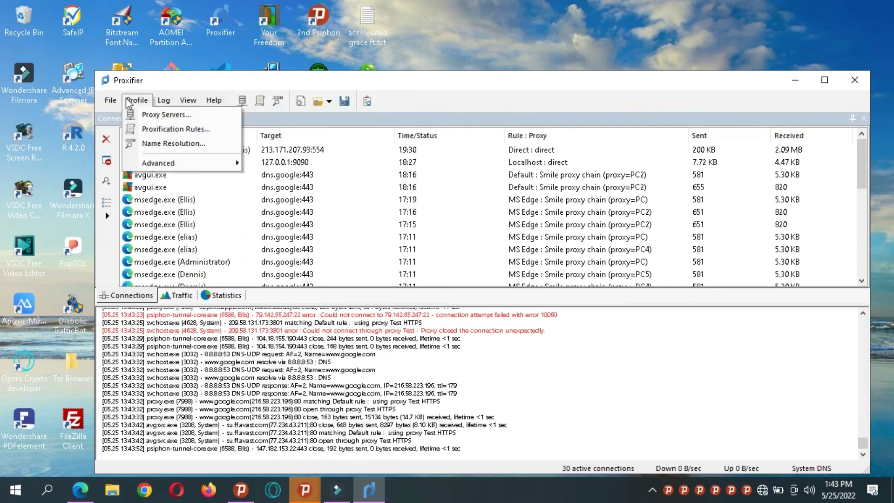
pyautogui.moveTo(171, 168)
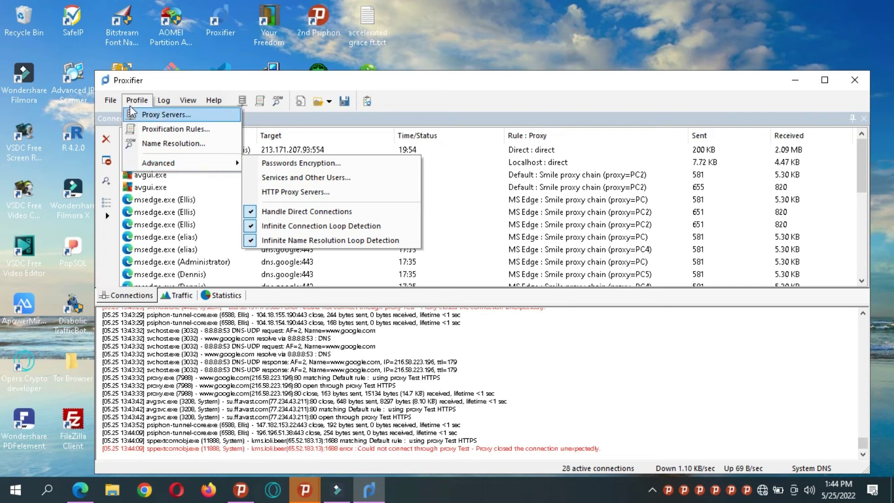
# Step: Load the saved Smile profile, discarding the current unsaved settings
pyautogui.moveTo(135, 129)
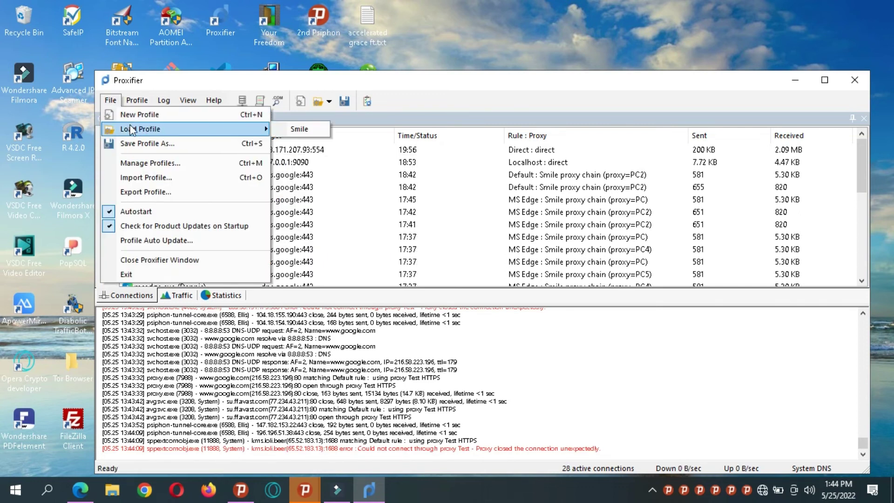
pyautogui.click(298, 130)
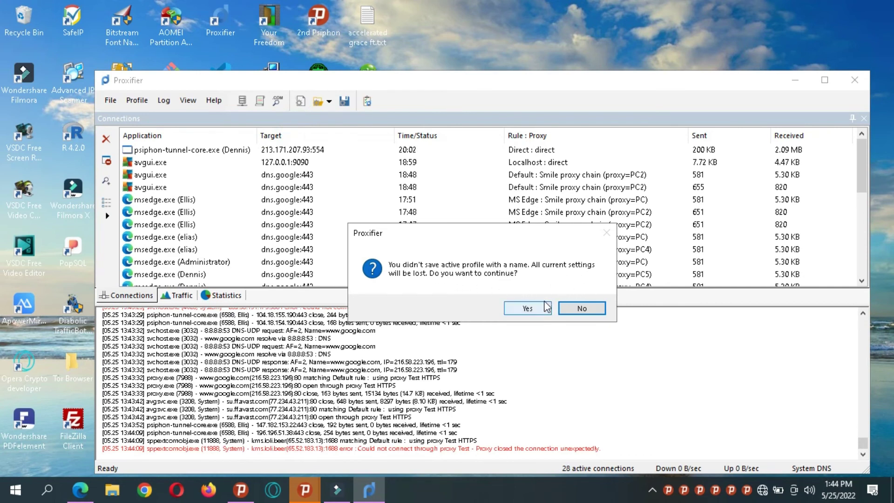
pyautogui.click(531, 308)
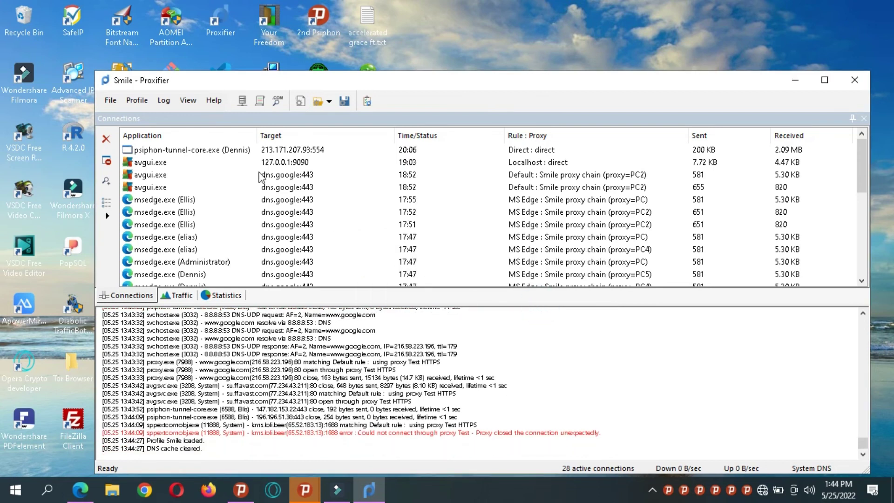
# Step: Review Smile's full Proxification Rules list, scrolling through all rules, and close it with OK
pyautogui.click(258, 103)
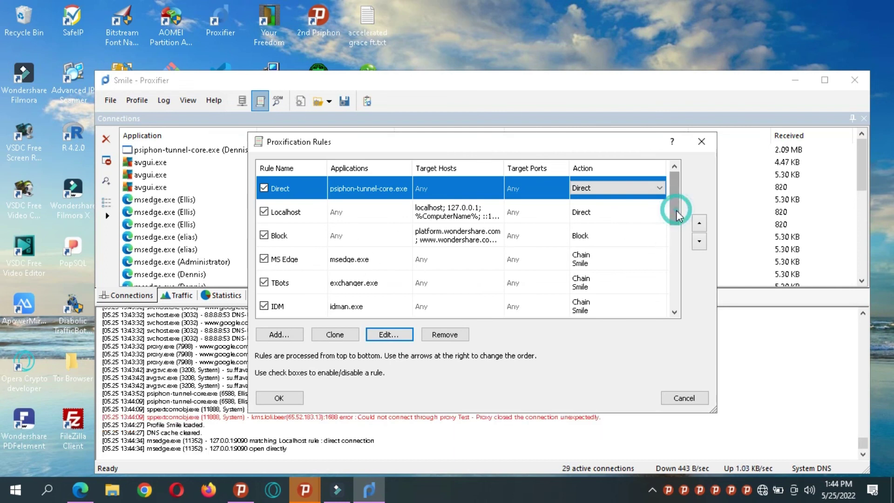
pyautogui.moveTo(676, 210); pyautogui.dragTo(667, 164)
pyautogui.click(708, 146)
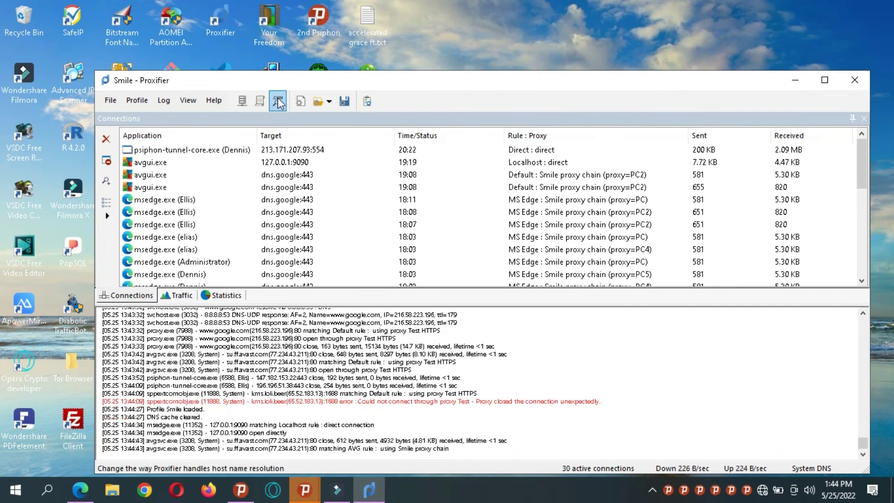
pyautogui.click(262, 101)
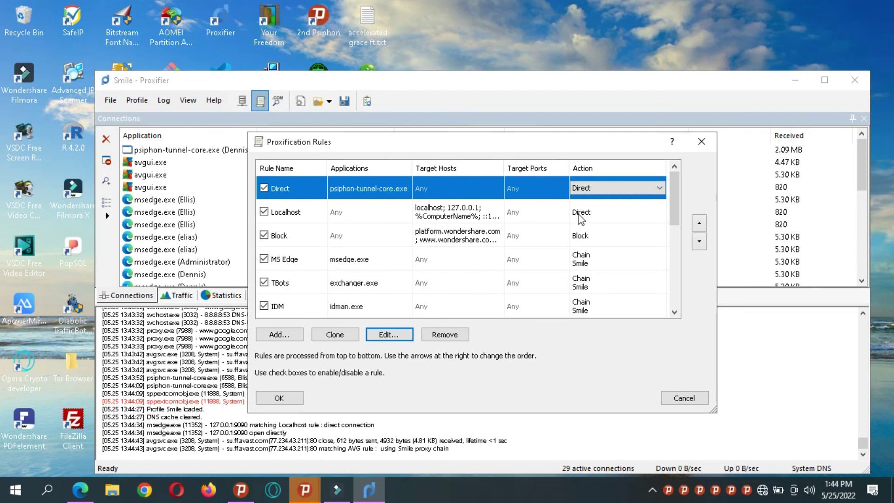
pyautogui.moveTo(672, 210); pyautogui.dragTo(678, 258)
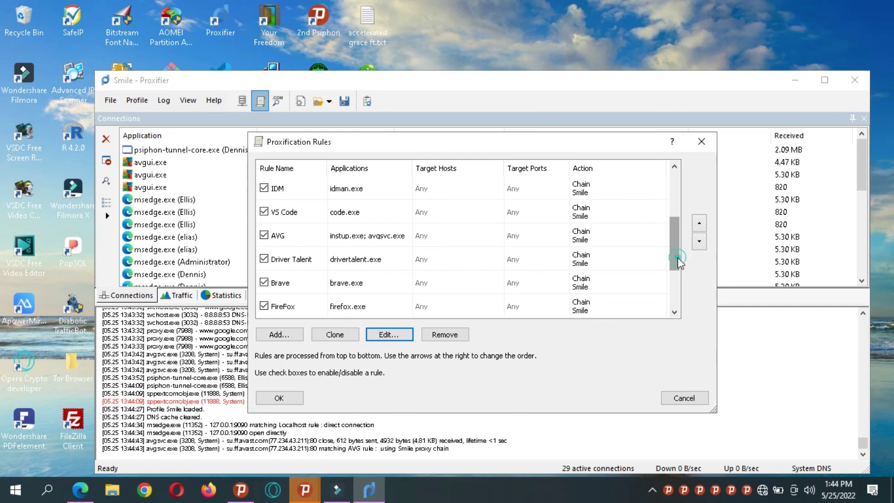
pyautogui.moveTo(678, 258); pyautogui.dragTo(679, 280)
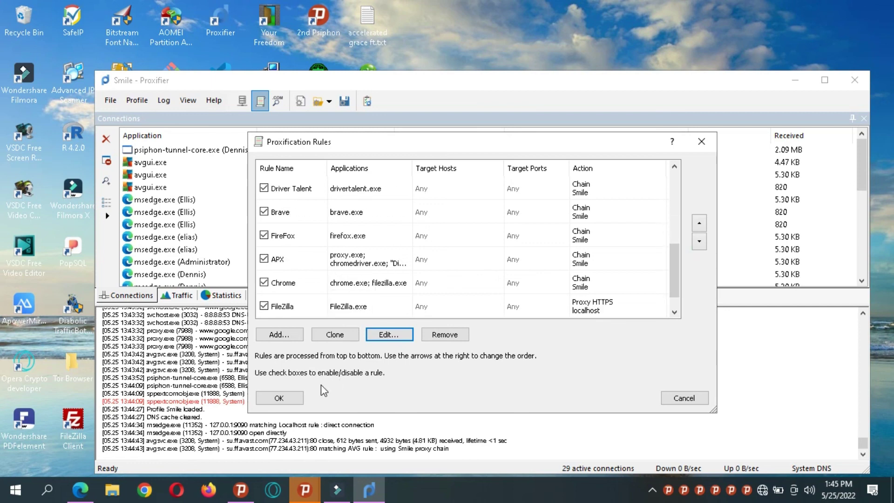
pyautogui.click(289, 399)
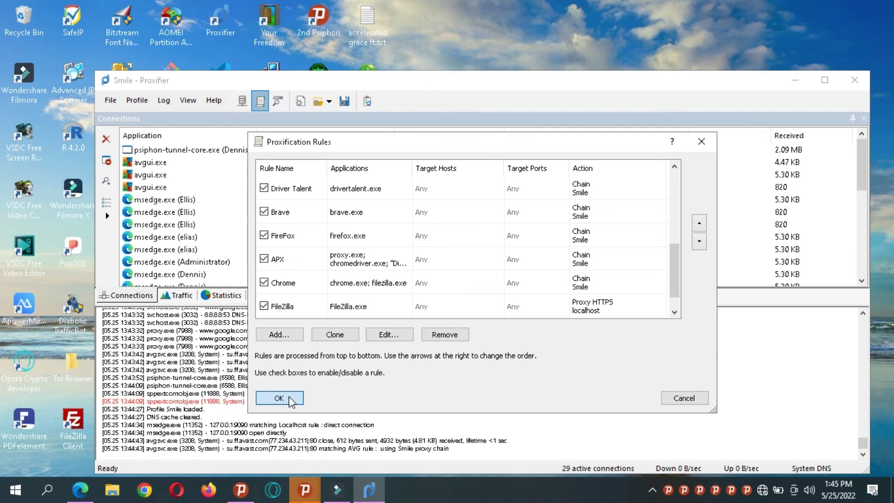